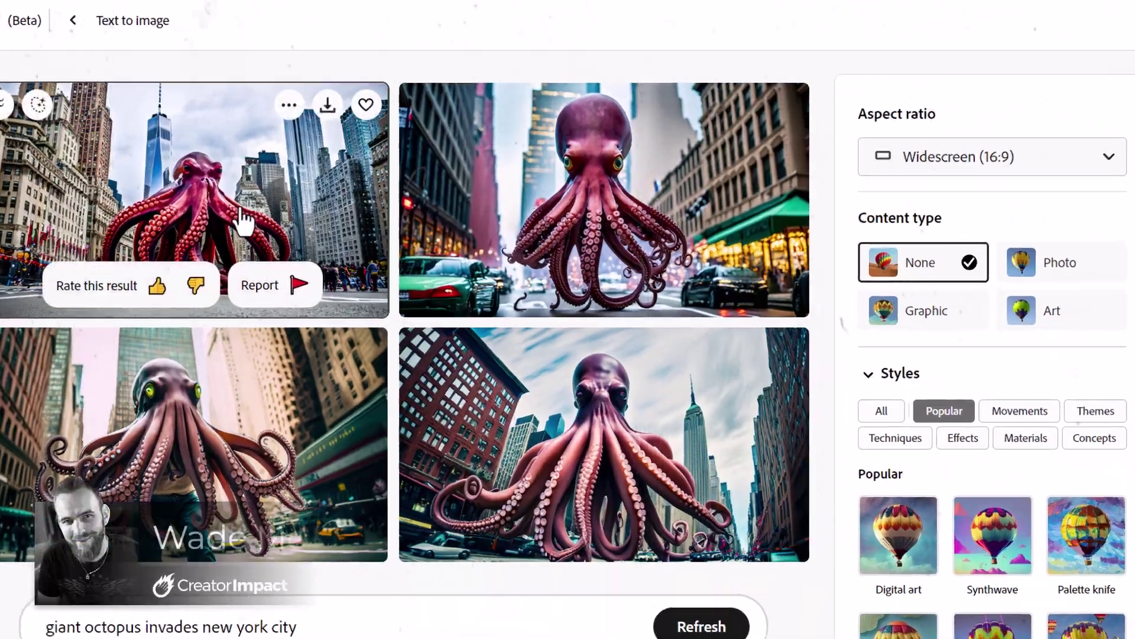
pyautogui.click(270, 212)
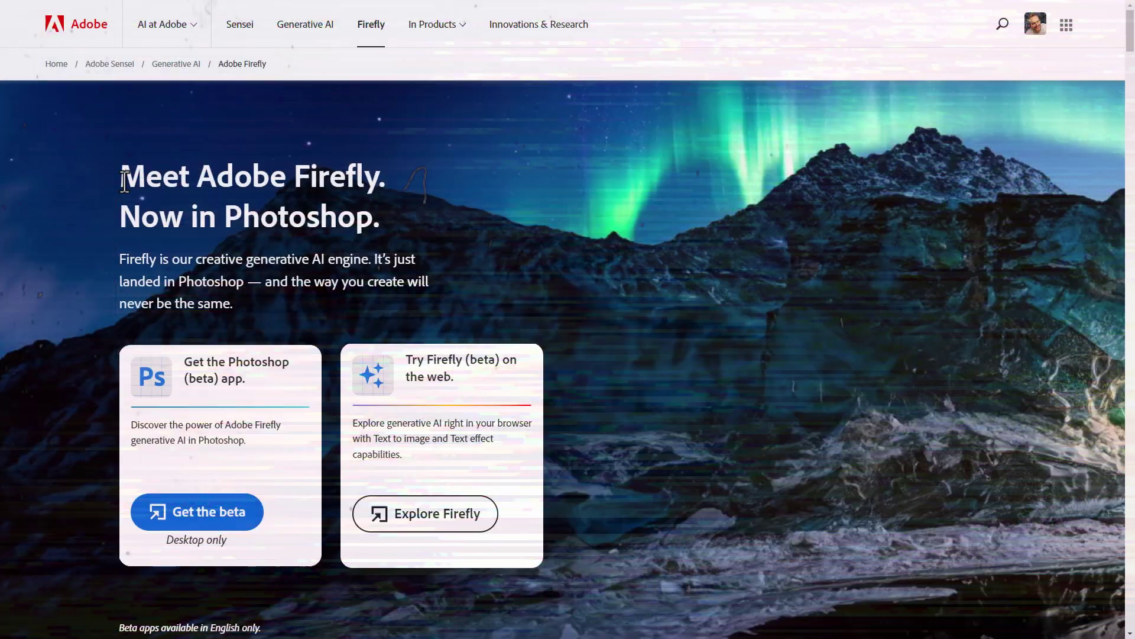
# Step: Launch the Firefly web beta from the Adobe Firefly page and start its Text to image generator
pyautogui.scroll(-3, 126, 177)
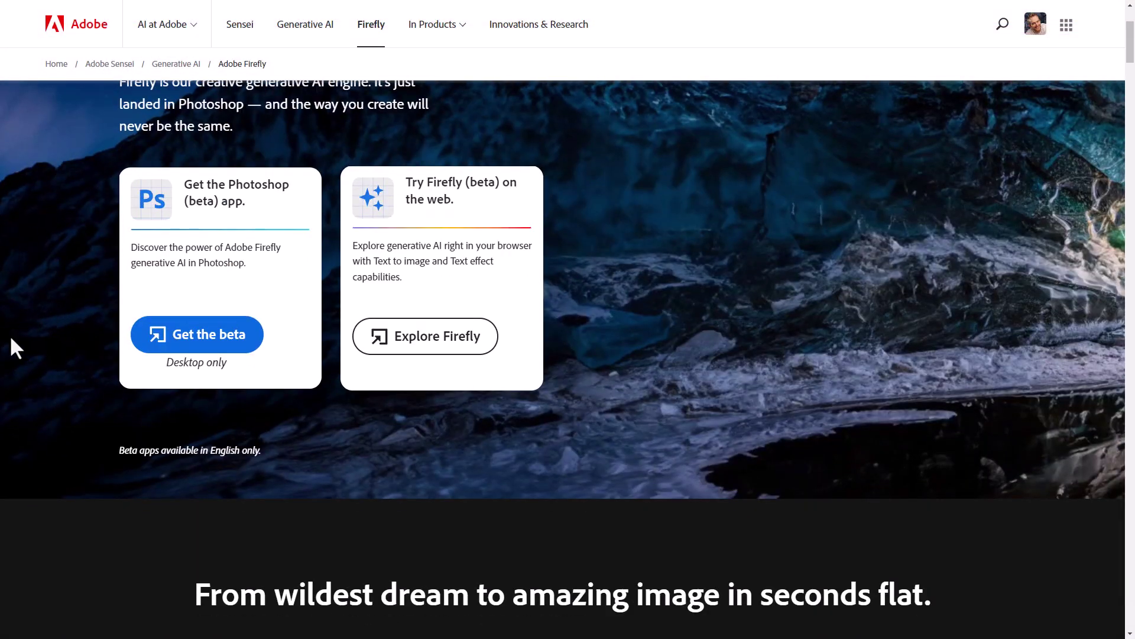
pyautogui.scroll(3, 265, 346)
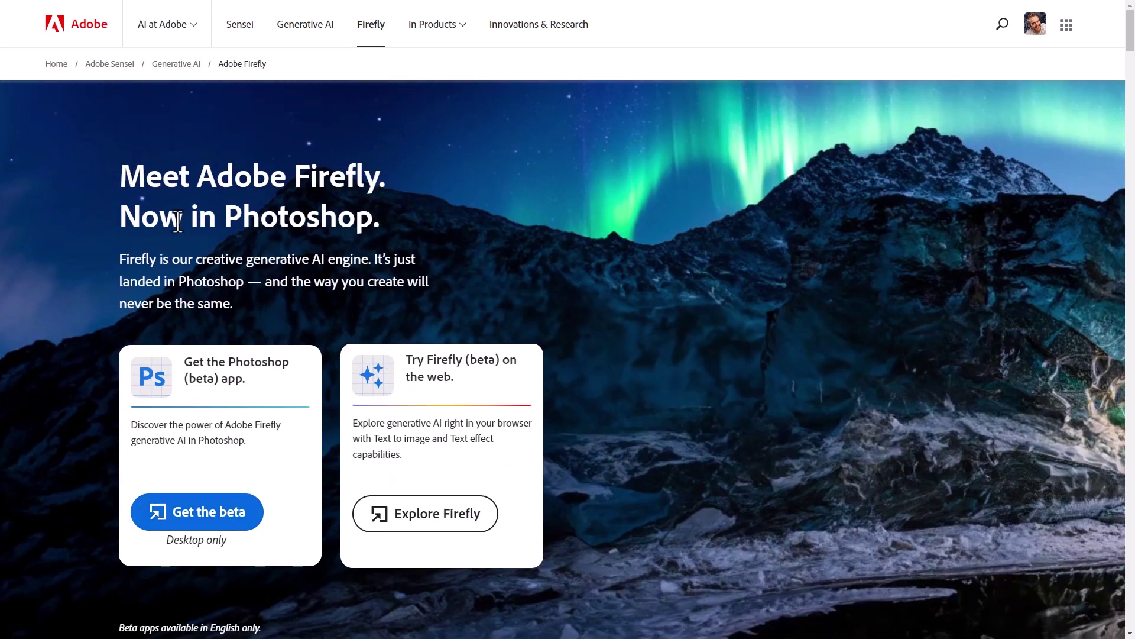
pyautogui.scroll(-1, 178, 221)
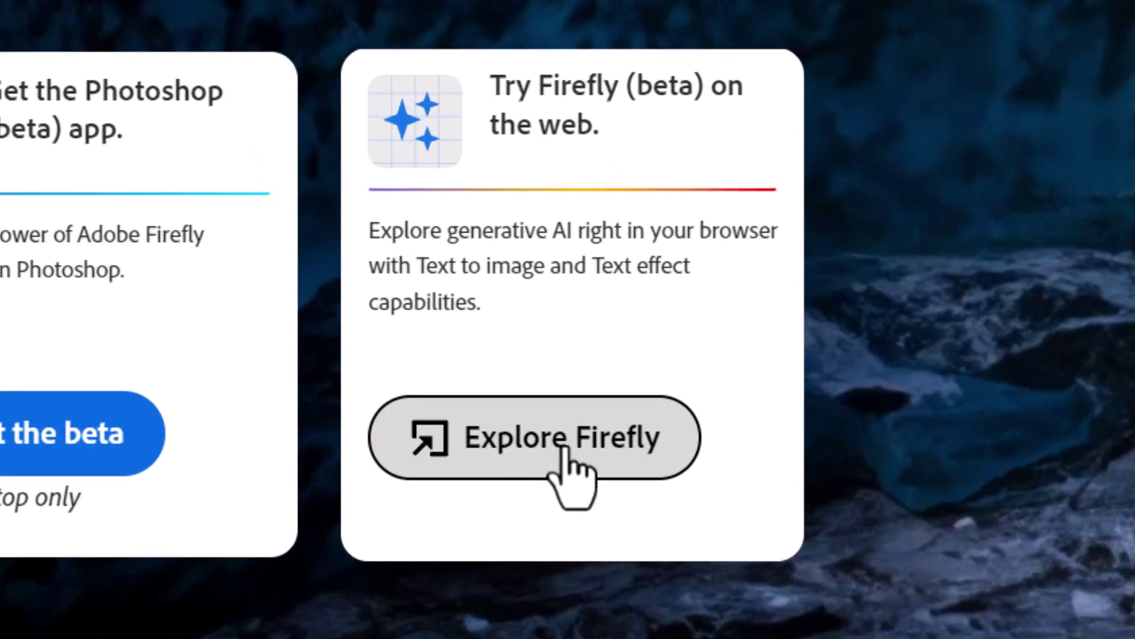
pyautogui.click(619, 434)
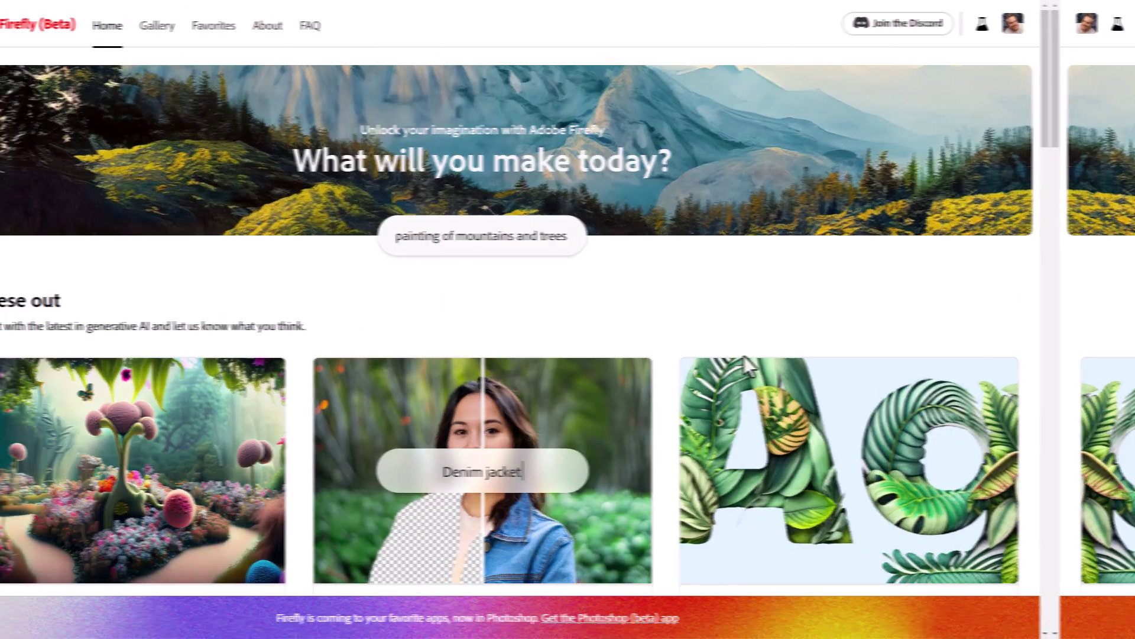
pyautogui.scroll(-4, 829, 356)
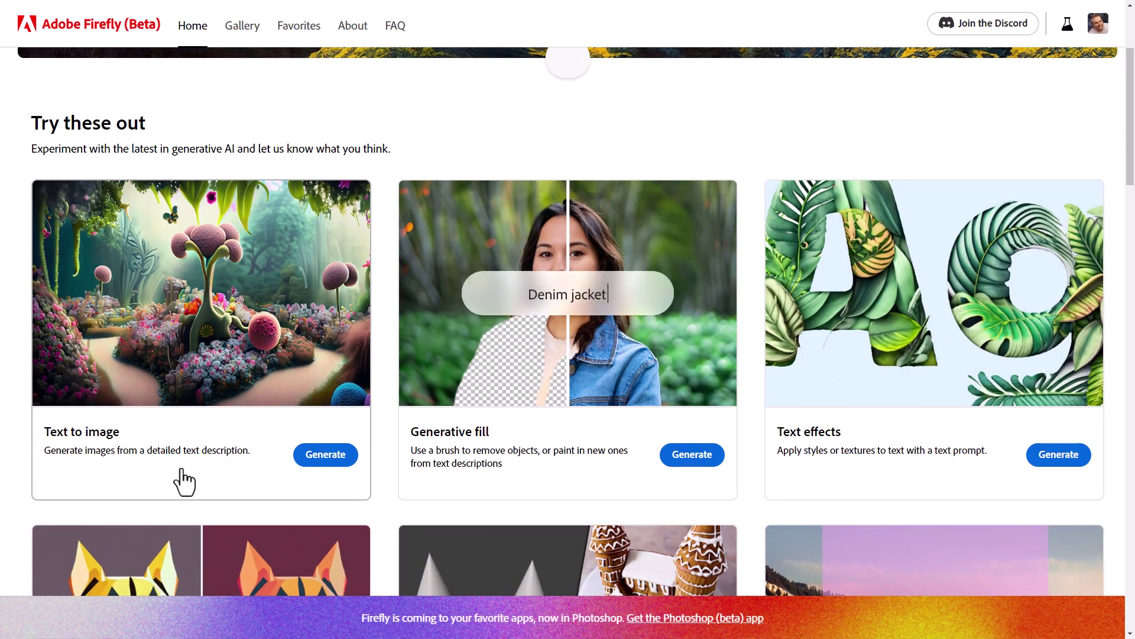
pyautogui.click(326, 455)
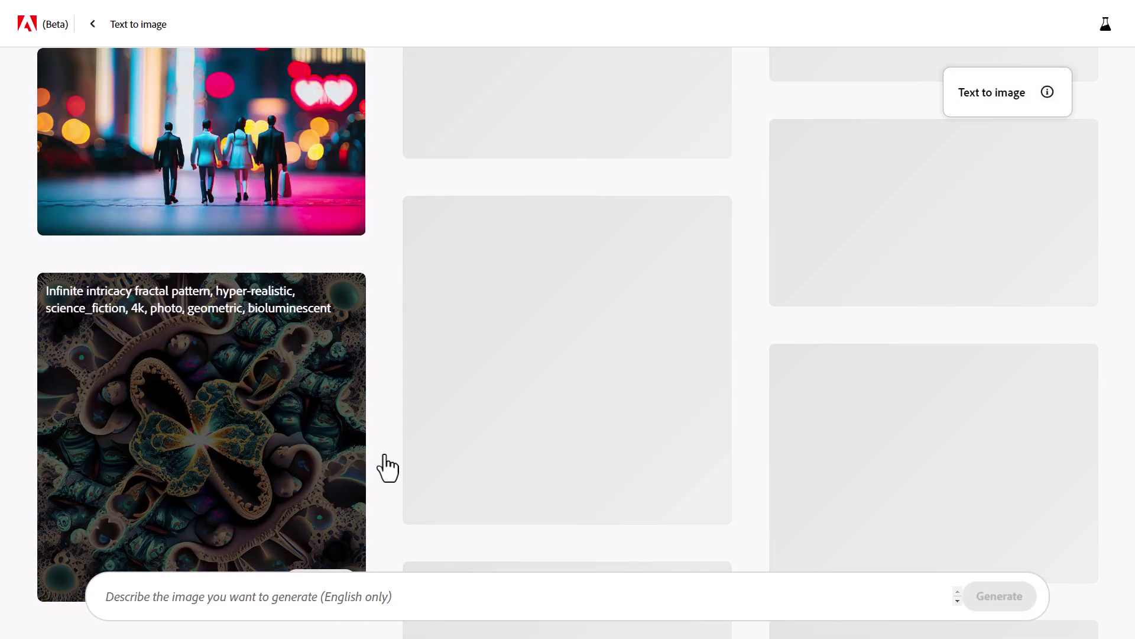
# Step: Browse the Text to image gallery for sample images and the prompts behind them
pyautogui.scroll(-3, 587, 407)
pyautogui.scroll(-4, 587, 406)
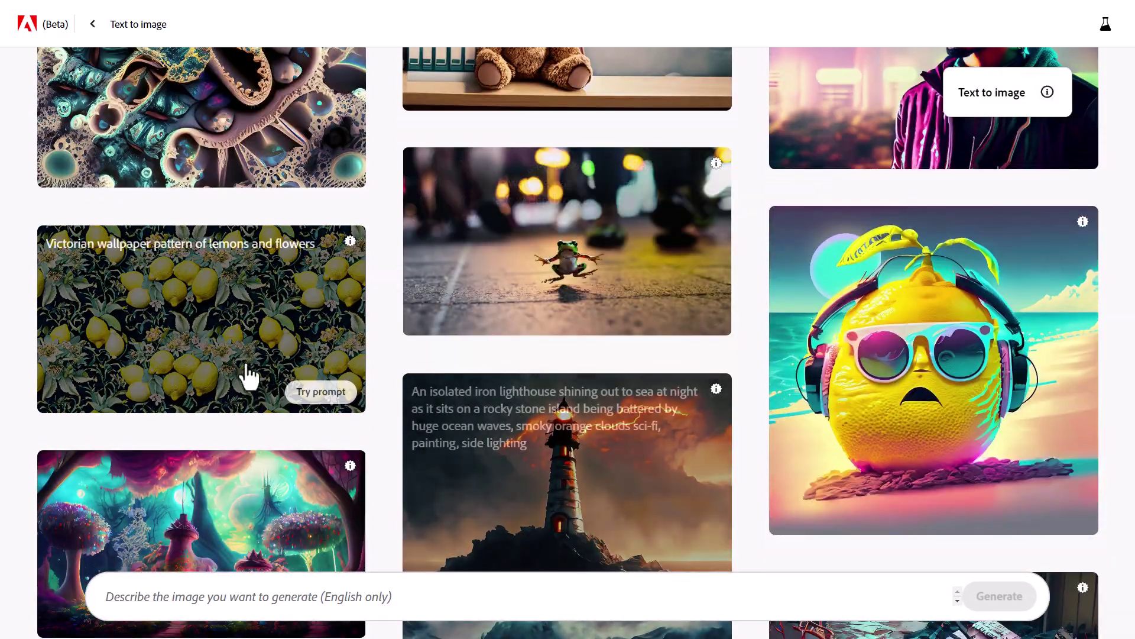
pyautogui.scroll(5, 573, 361)
pyautogui.scroll(4, 414, 362)
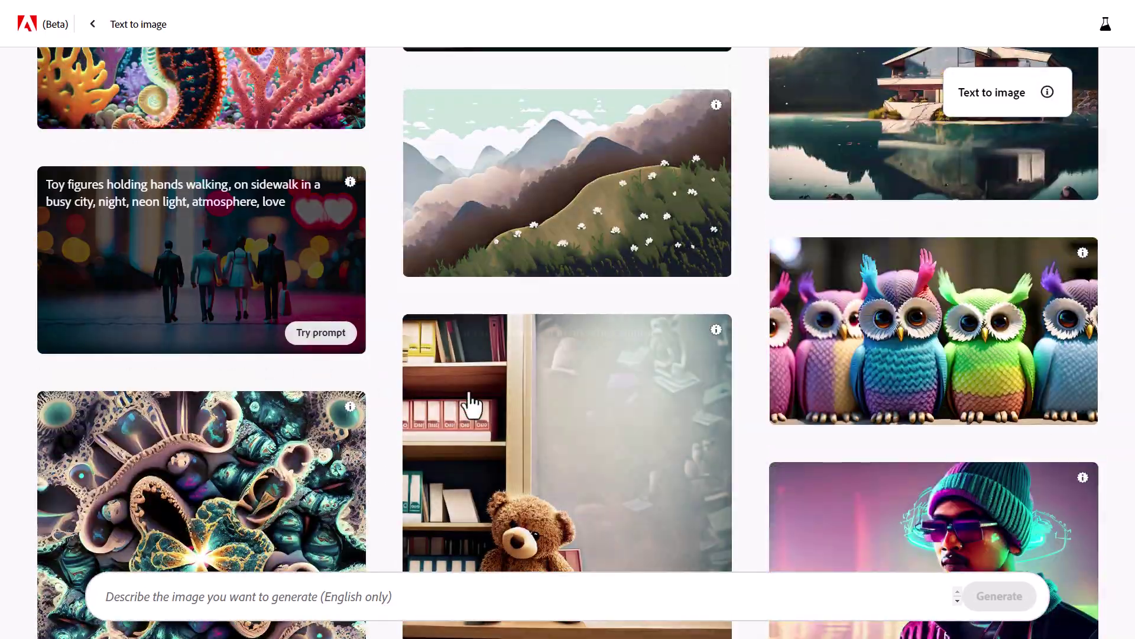
pyautogui.scroll(-9, 479, 425)
pyautogui.scroll(-6, 511, 413)
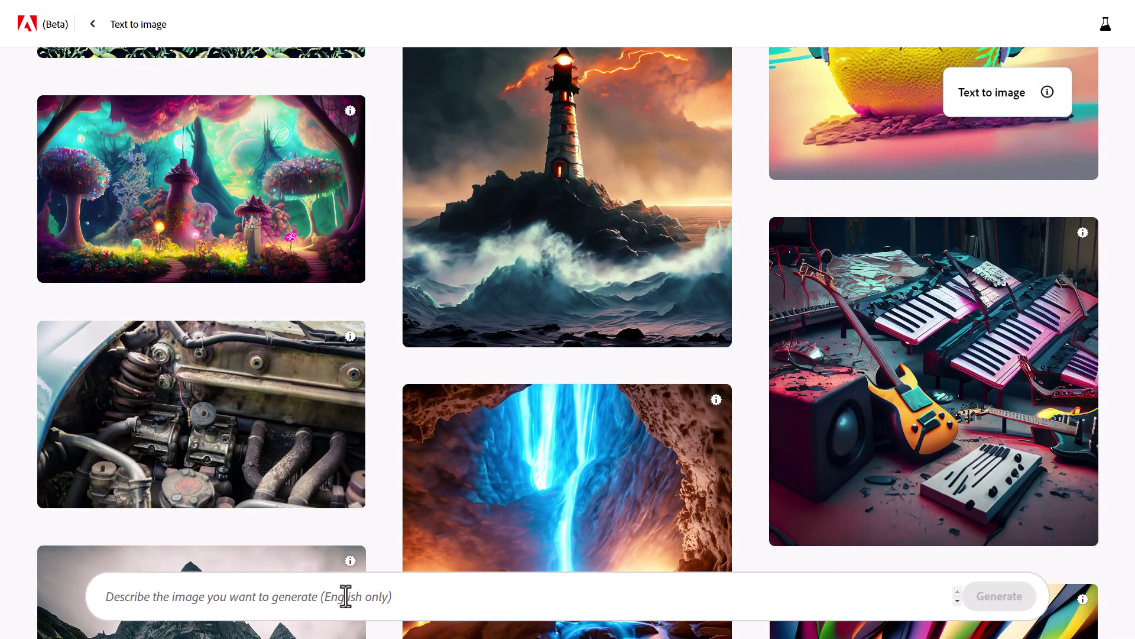
pyautogui.scroll(-5, 744, 369)
pyautogui.scroll(-5, 744, 369)
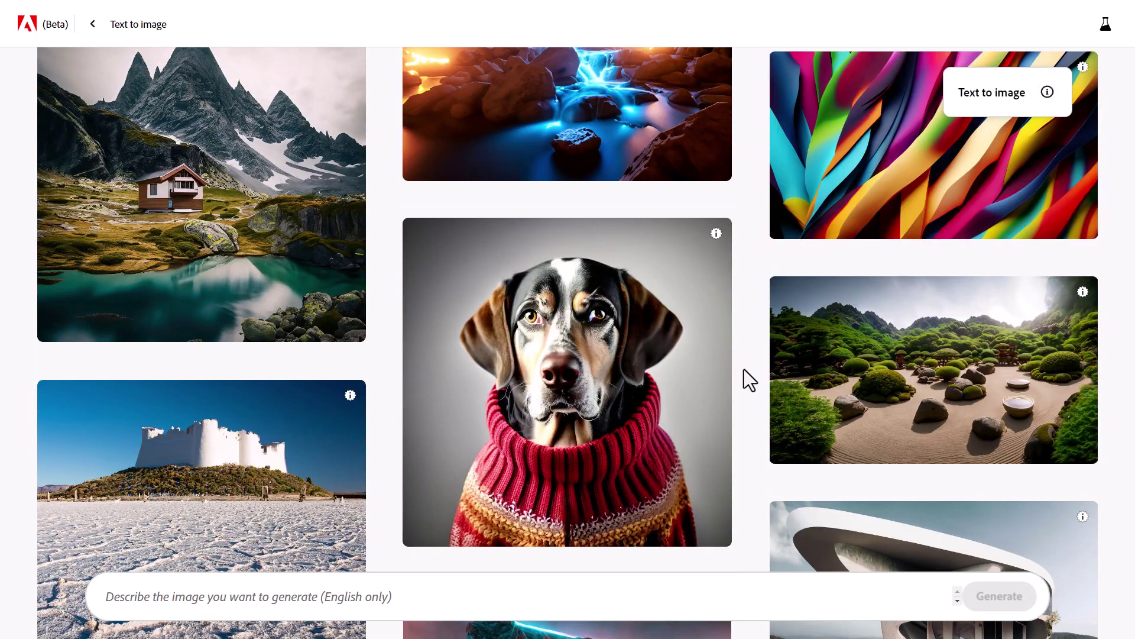
pyautogui.scroll(-2, 480, 222)
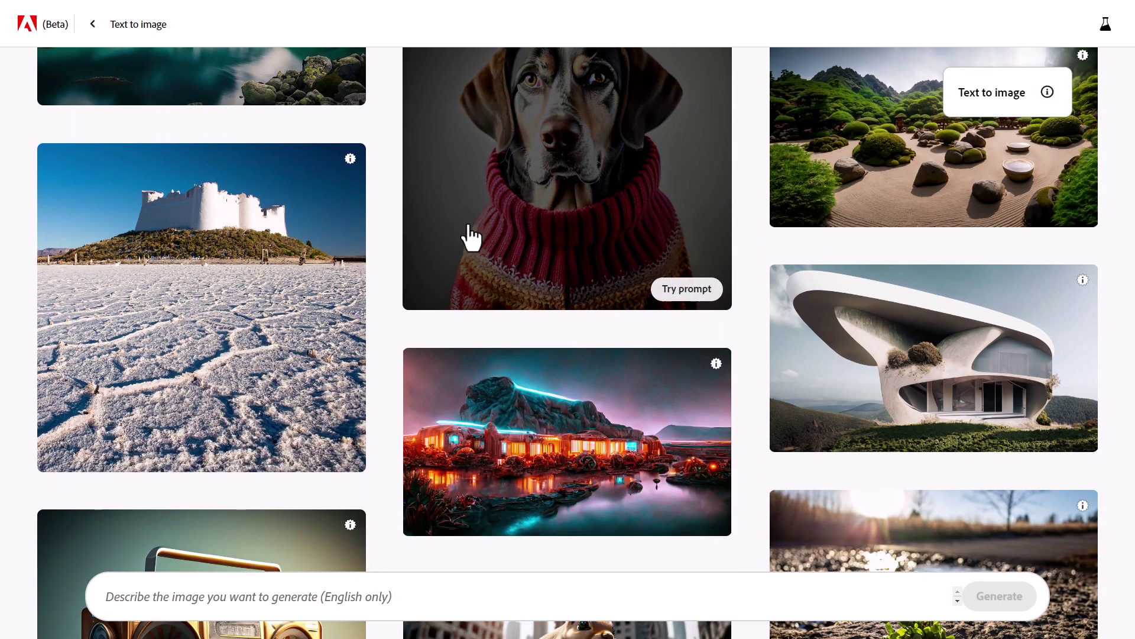
pyautogui.scroll(-4, 264, 446)
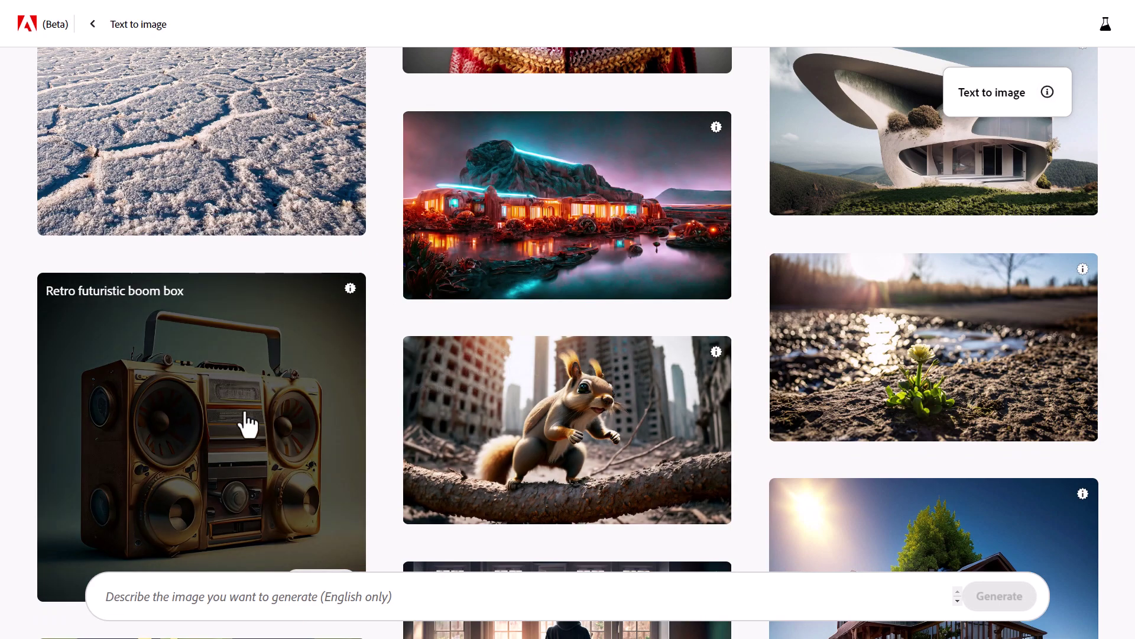
# Step: Generate images from the gallery's "Retro futuristic boom box" prompt and look through the available style settings
pyautogui.click(286, 458)
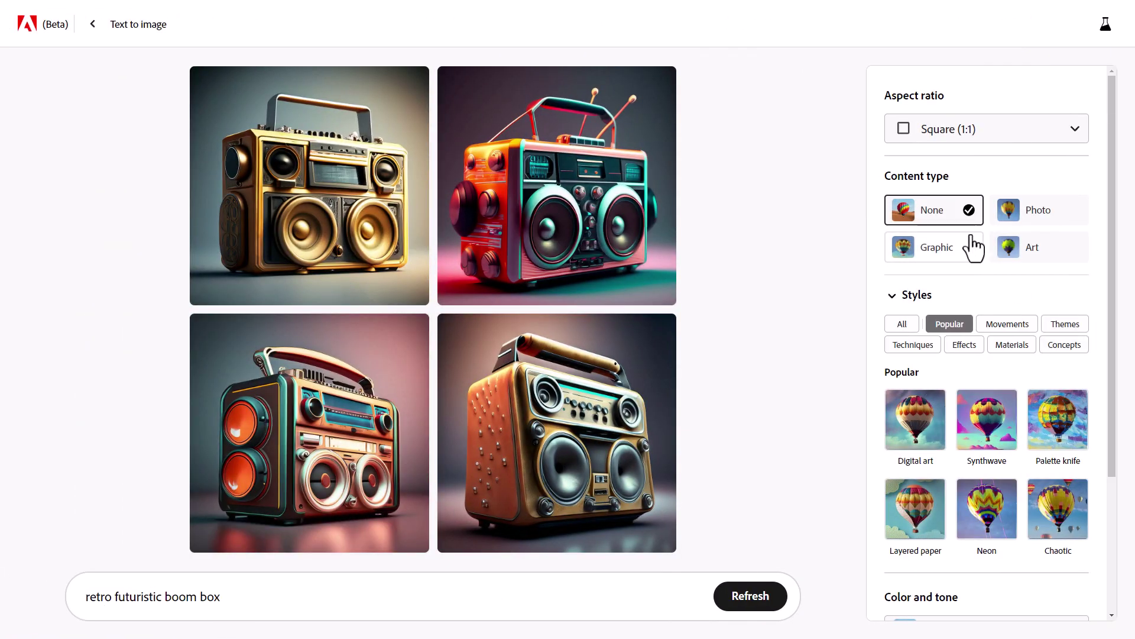
pyautogui.scroll(-3, 953, 246)
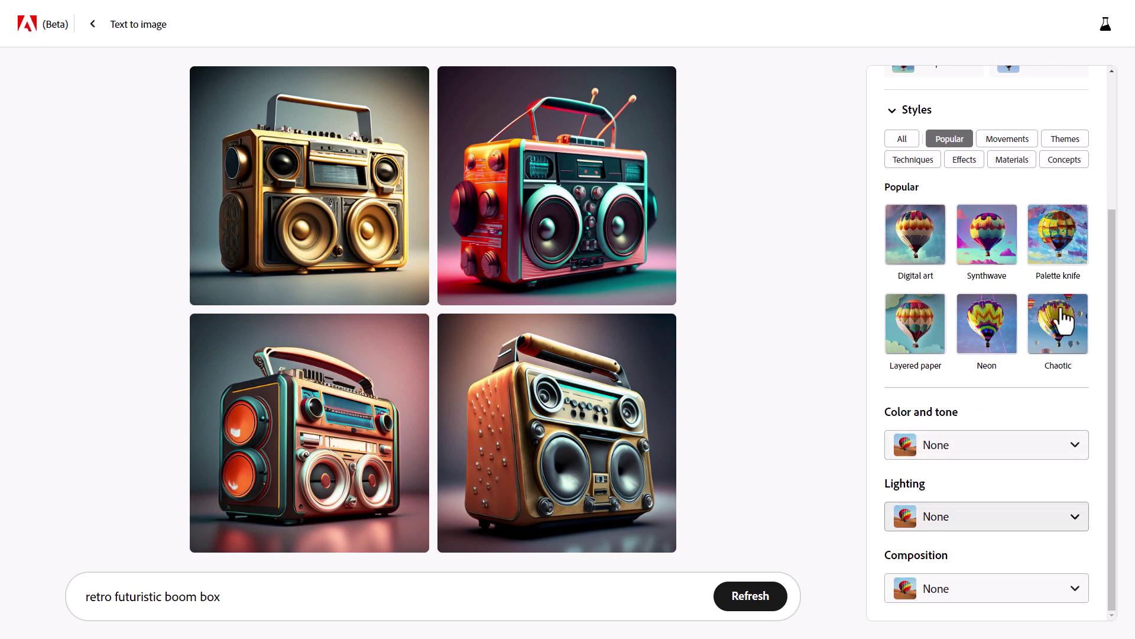
pyautogui.scroll(3, 1059, 388)
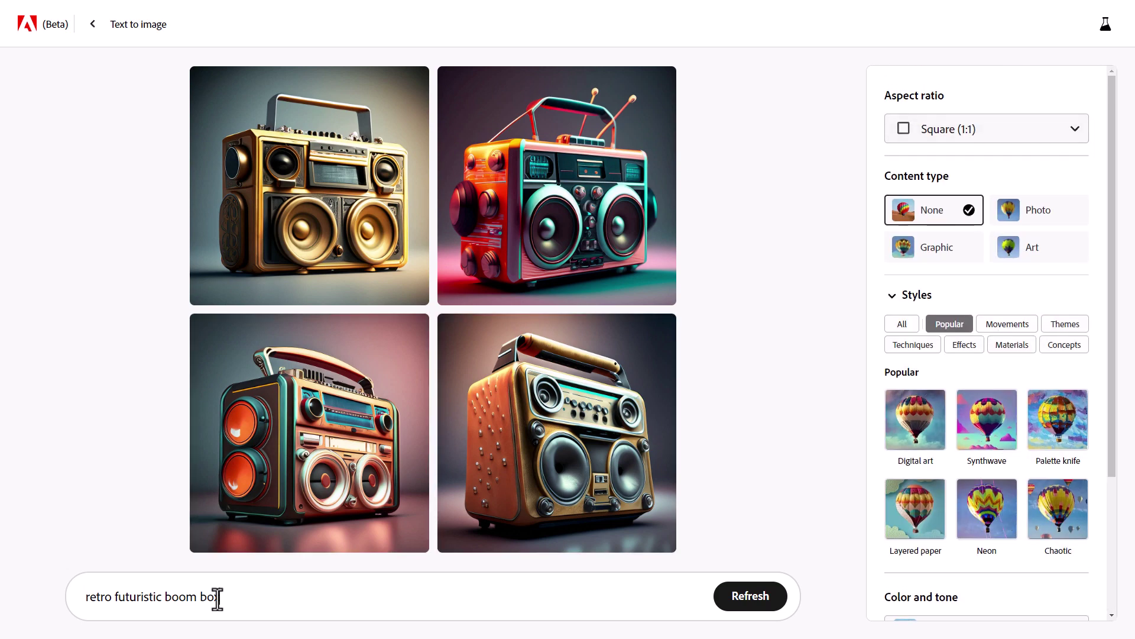
# Step: Replace "boom box" in the prompt with "walkie talkie" and regenerate the images
pyautogui.moveTo(217, 598); pyautogui.dragTo(167, 597)
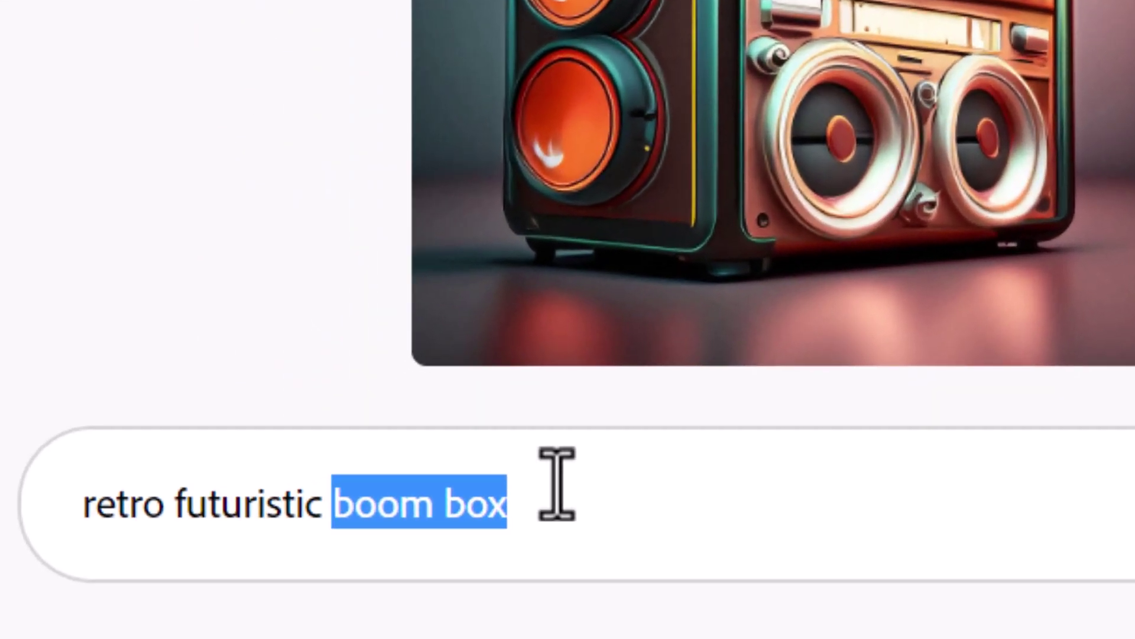
pyautogui.write('i')
pyautogui.press('BackSpace')
pyautogui.write('walkie talkie')
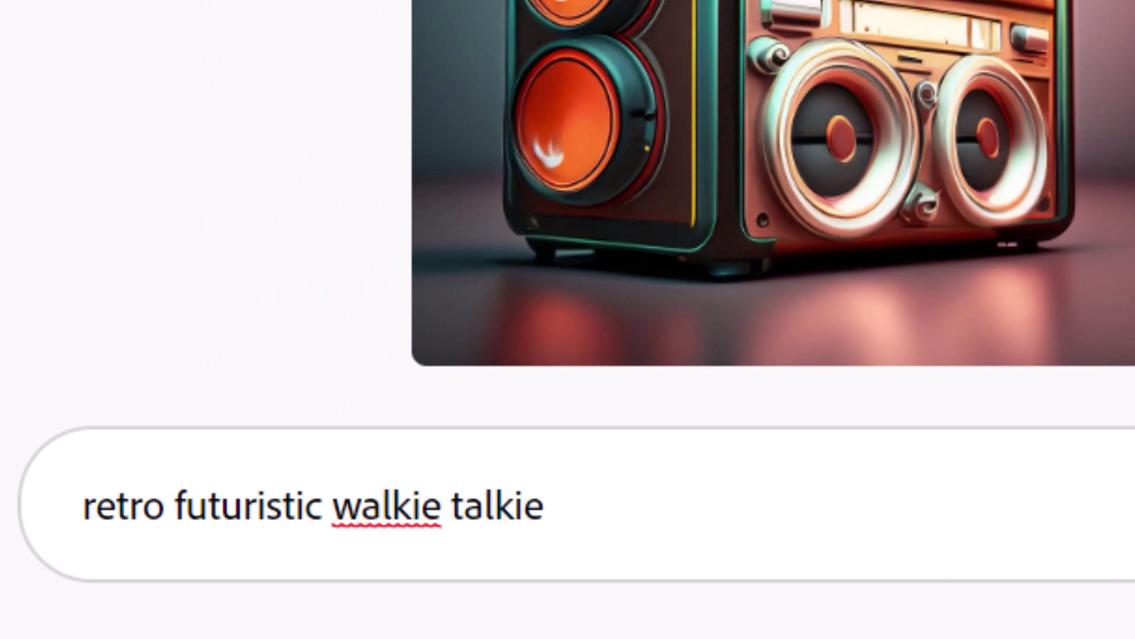
pyautogui.click(751, 596)
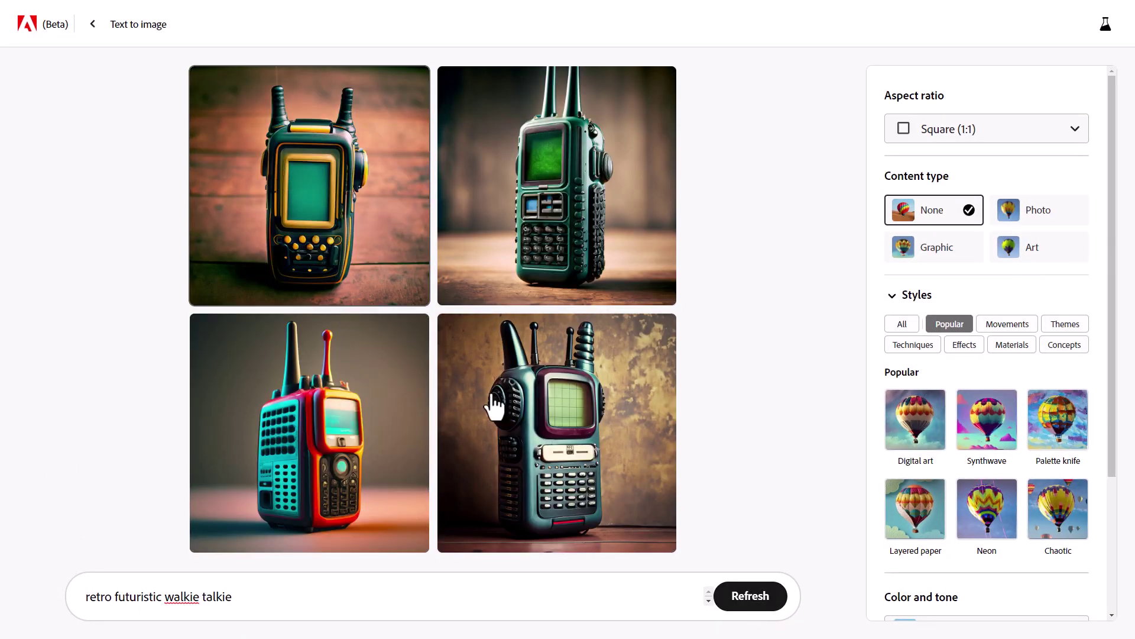
pyautogui.moveTo(587, 224)
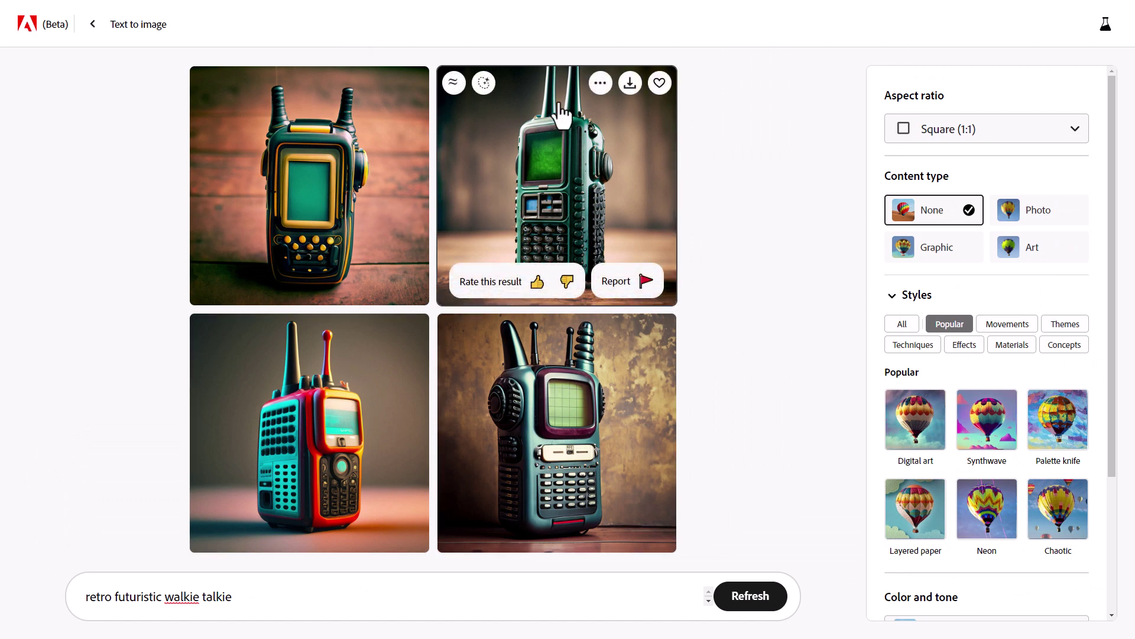
# Step: Return to the Text to image gallery and generate images from the prompt "3d artwork of a dog wearing a jacket and hat"
pyautogui.click(93, 24)
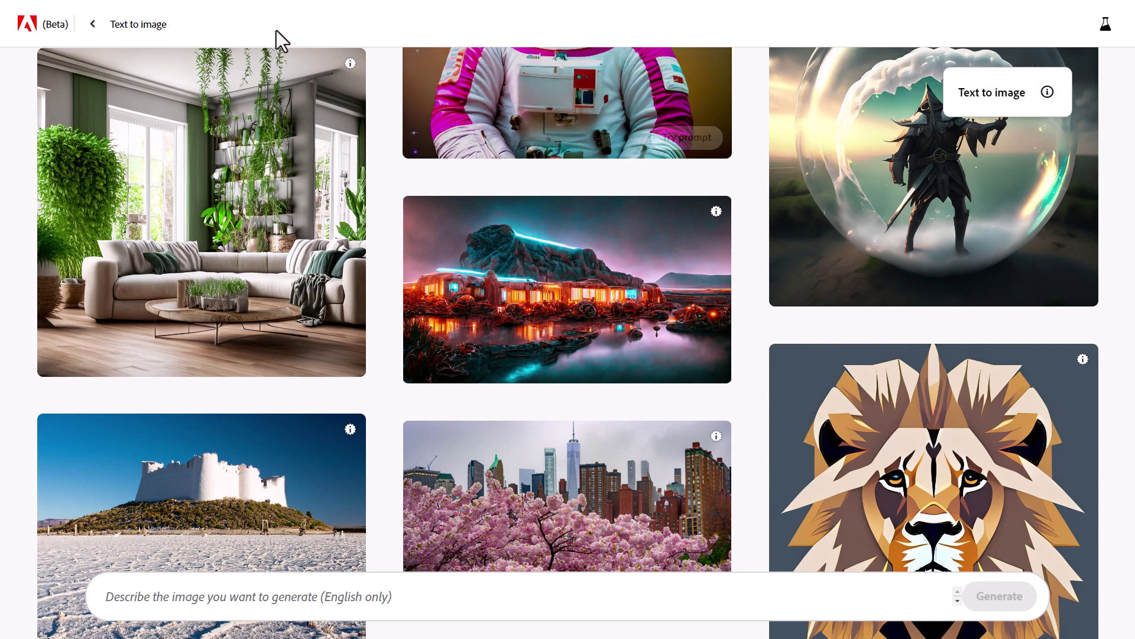
pyautogui.scroll(-2, 410, 89)
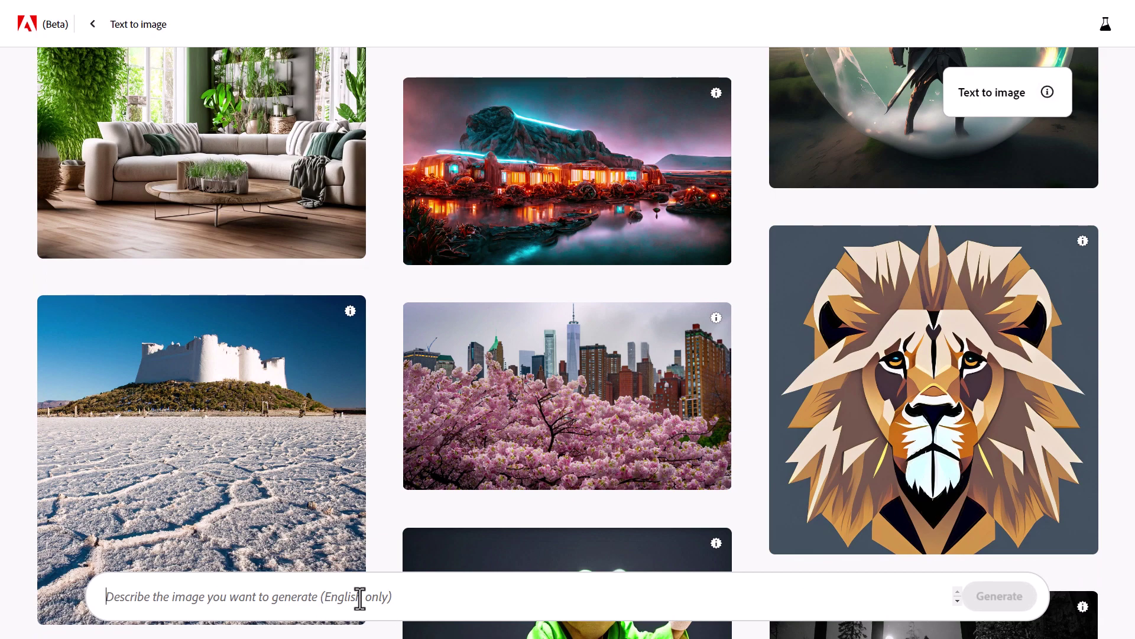
pyautogui.write('3d artwork of a dog wearing a jacket and hat')
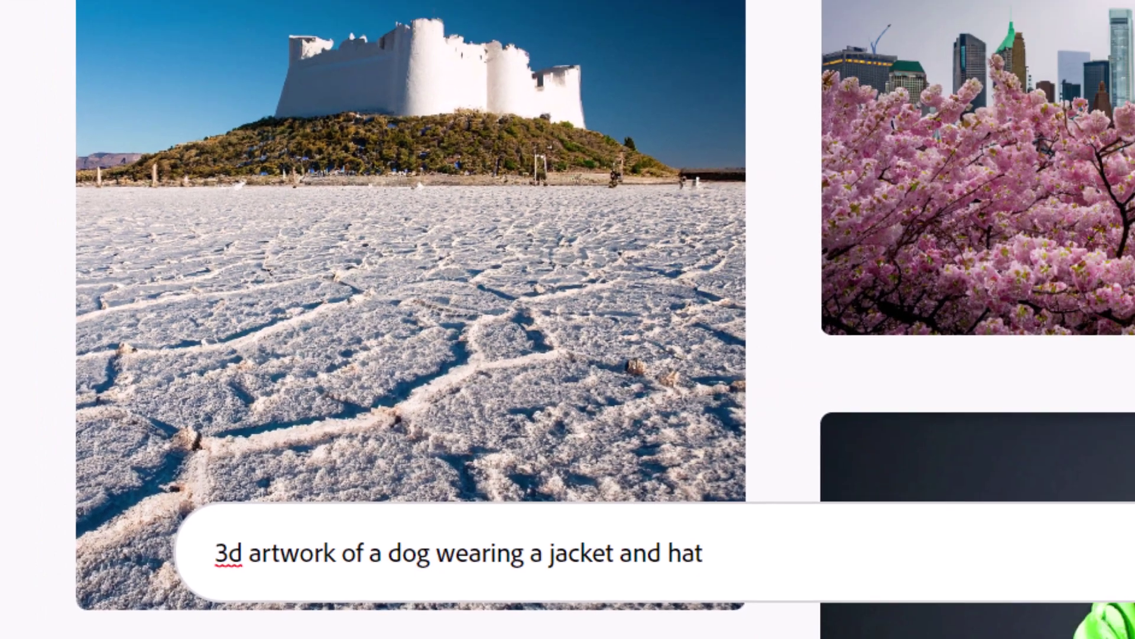
pyautogui.press('Return')
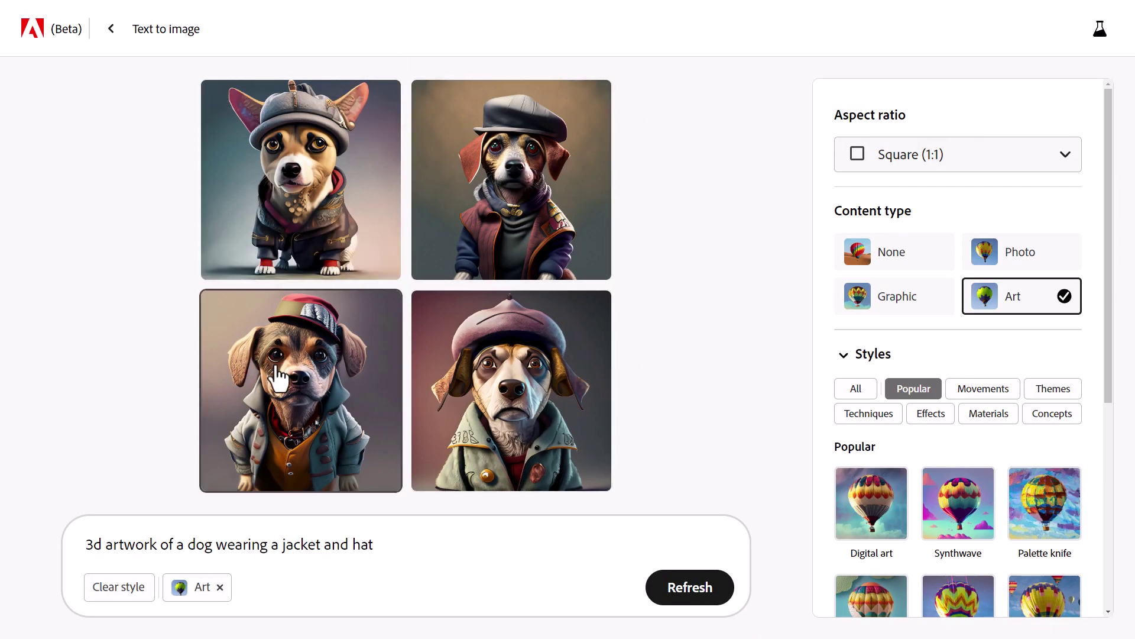
# Step: Compare the generated dog images in the enlarged preview and download the one wearing the red cap
pyautogui.moveTo(334, 405)
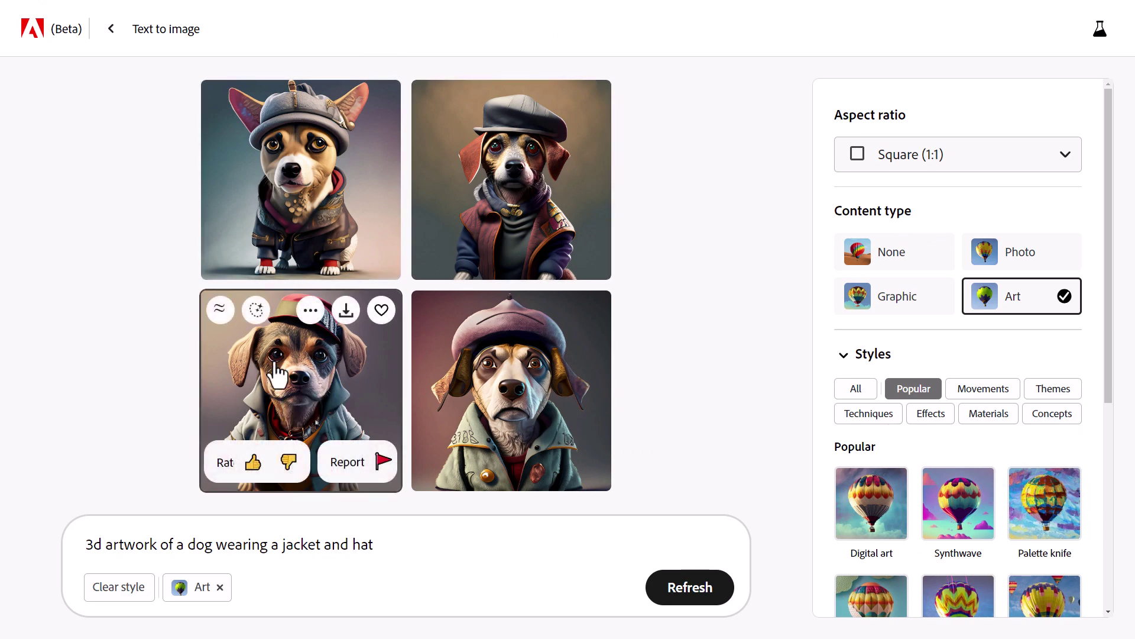
pyautogui.click(335, 394)
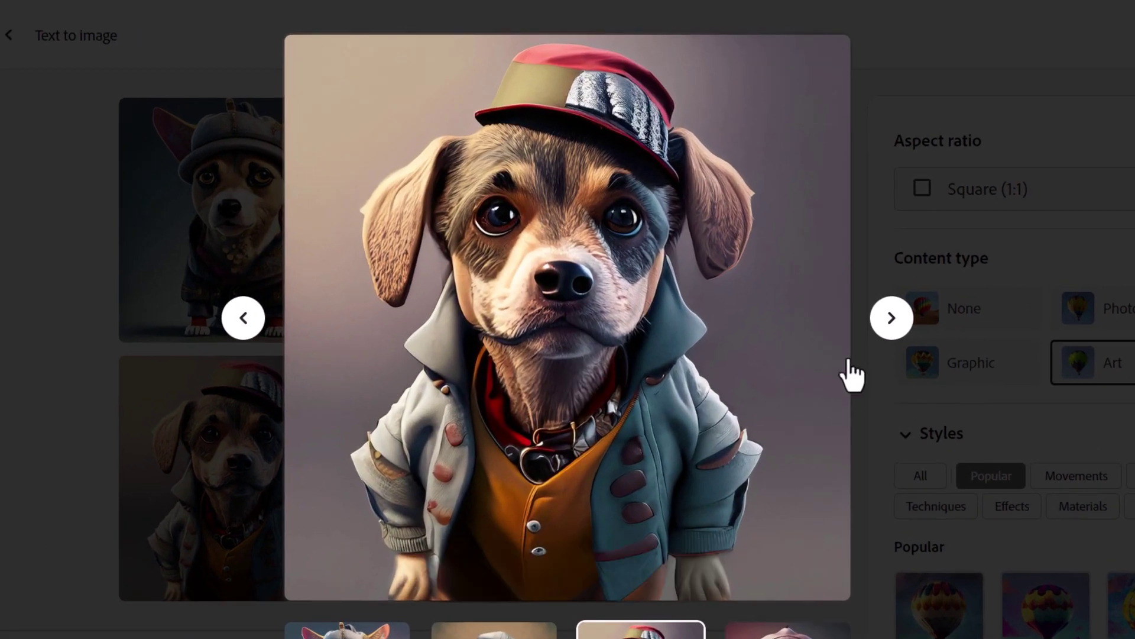
pyautogui.click(876, 310)
pyautogui.click(243, 317)
pyautogui.click(65, 317)
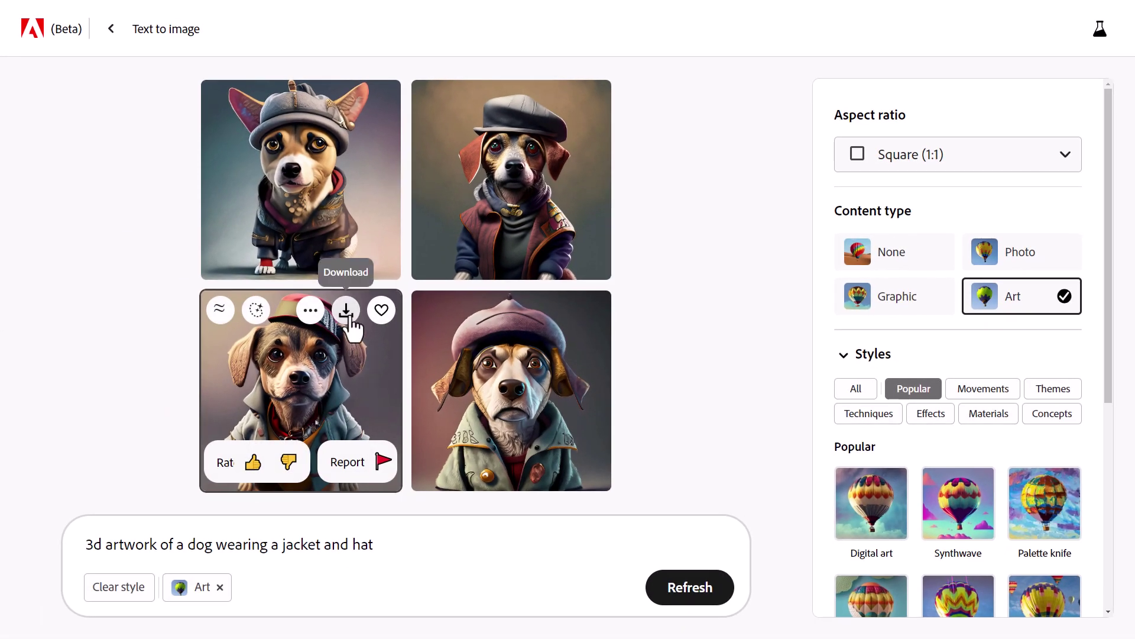
pyautogui.click(347, 310)
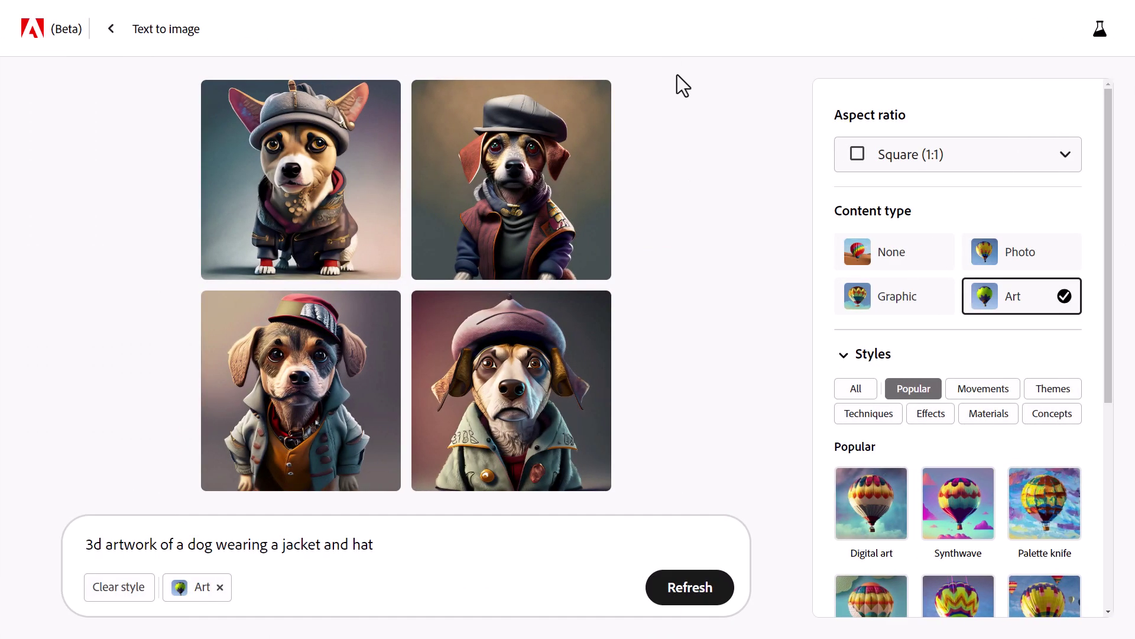
# Step: Examine the aspect ratio choices and the content type, style, color and tone, lighting and composition settings for the dog images
pyautogui.moveTo(464, 244)
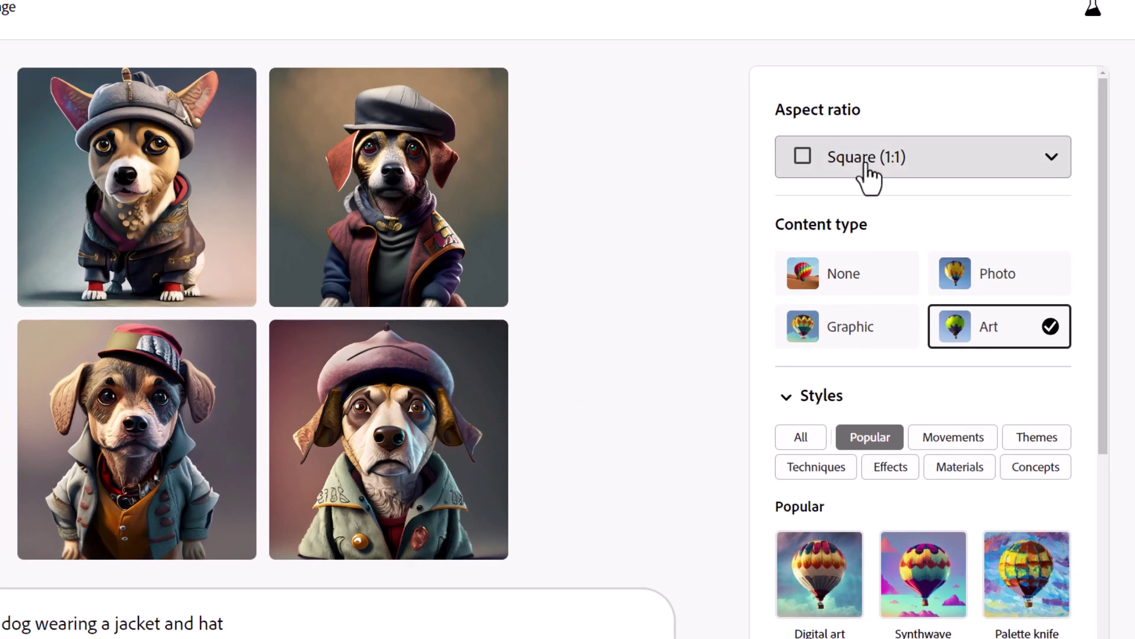
pyautogui.click(910, 159)
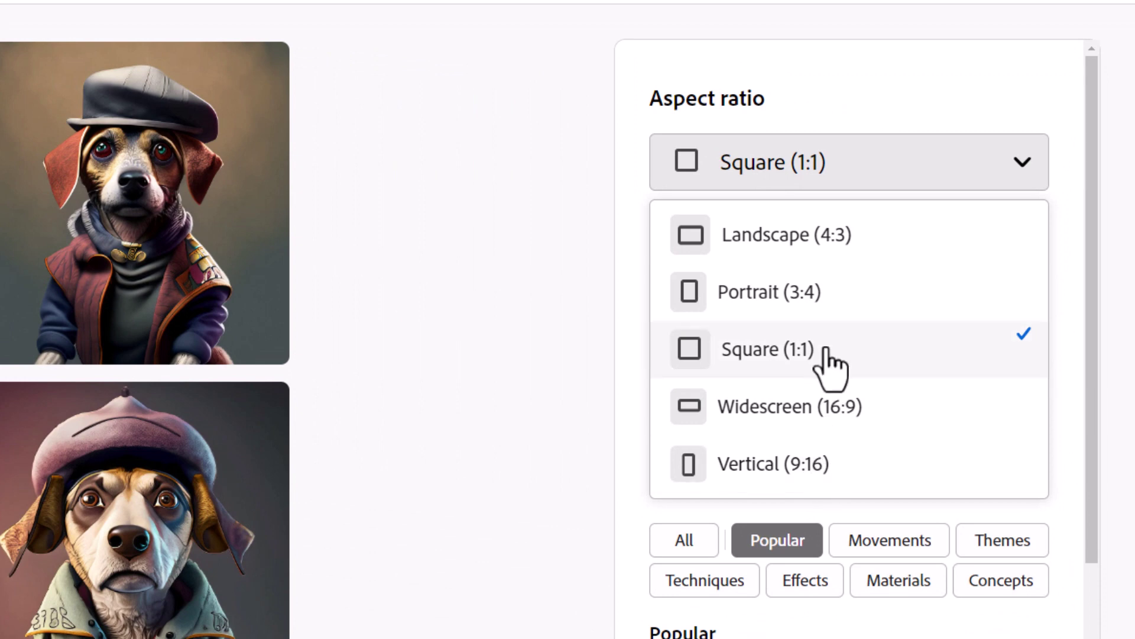
pyautogui.click(835, 177)
pyautogui.scroll(-4, 840, 201)
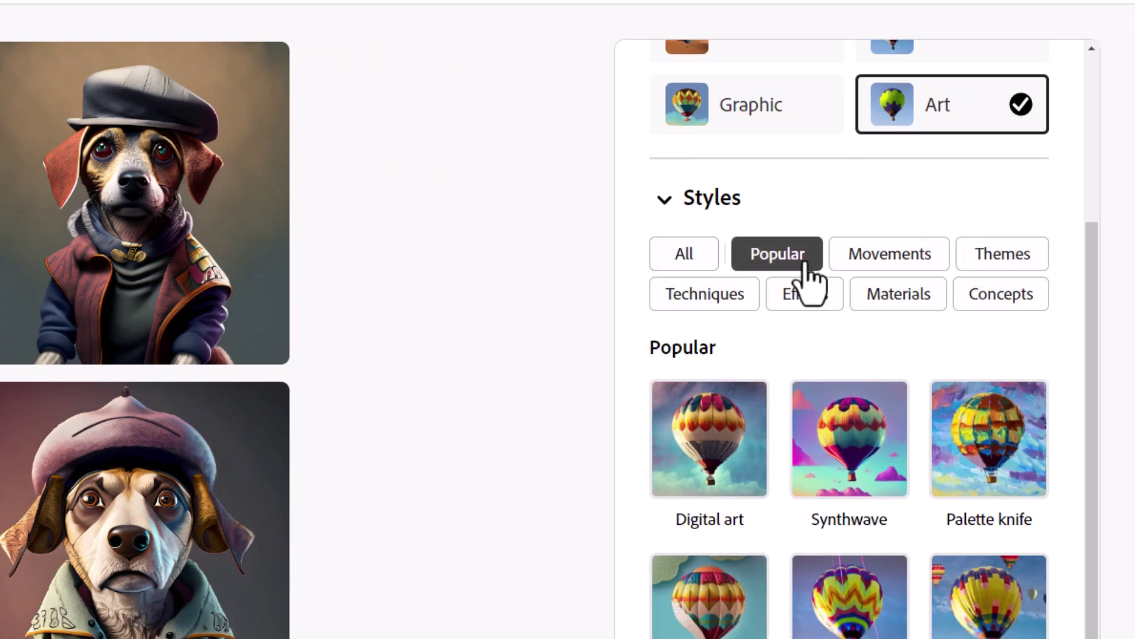
pyautogui.moveTo(1097, 317); pyautogui.dragTo(1099, 343)
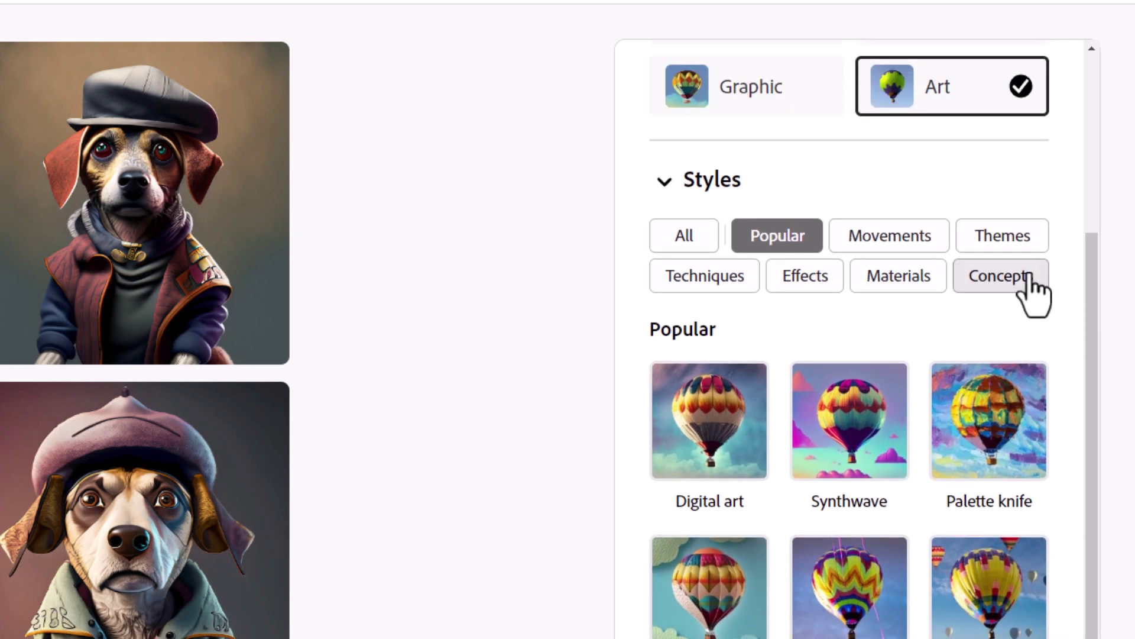
pyautogui.scroll(-4, 983, 343)
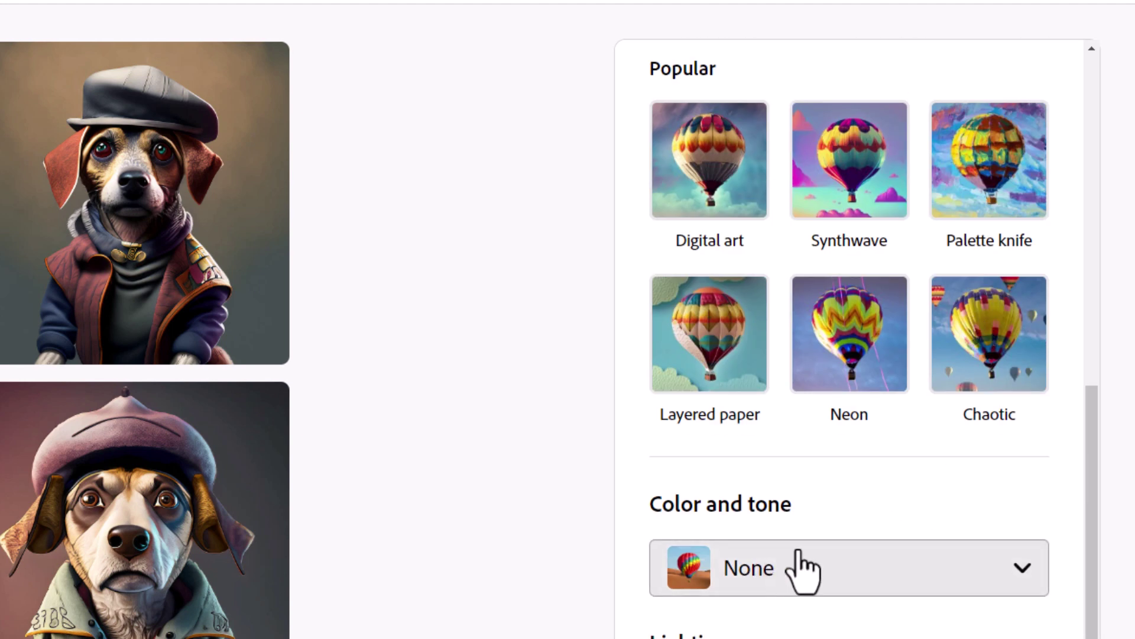
pyautogui.scroll(-5, 806, 570)
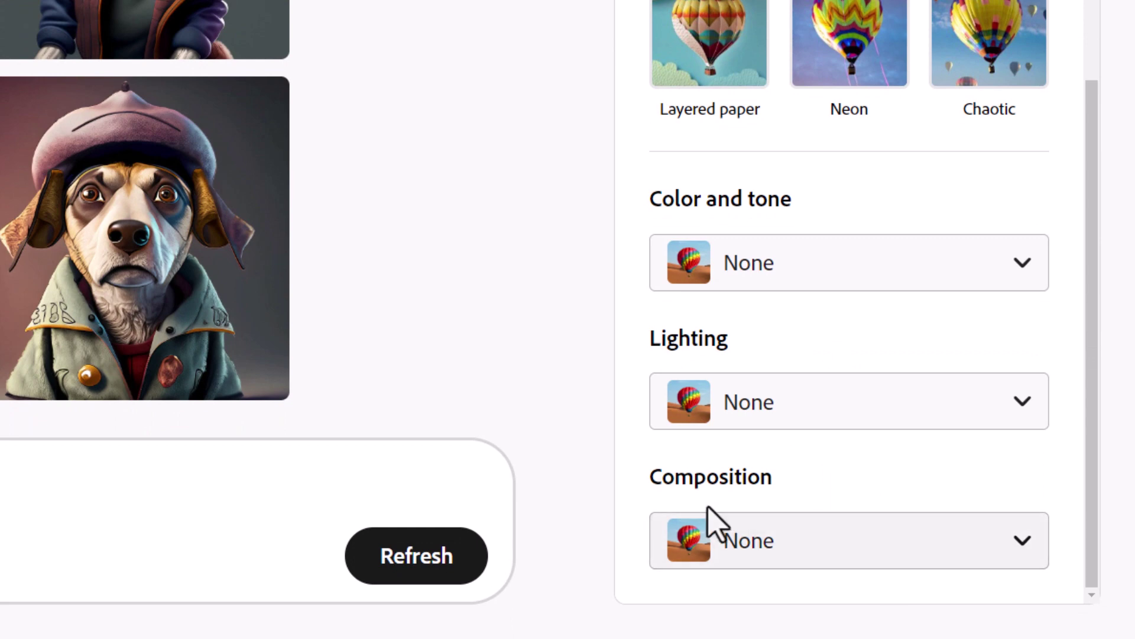
pyautogui.scroll(8, 710, 524)
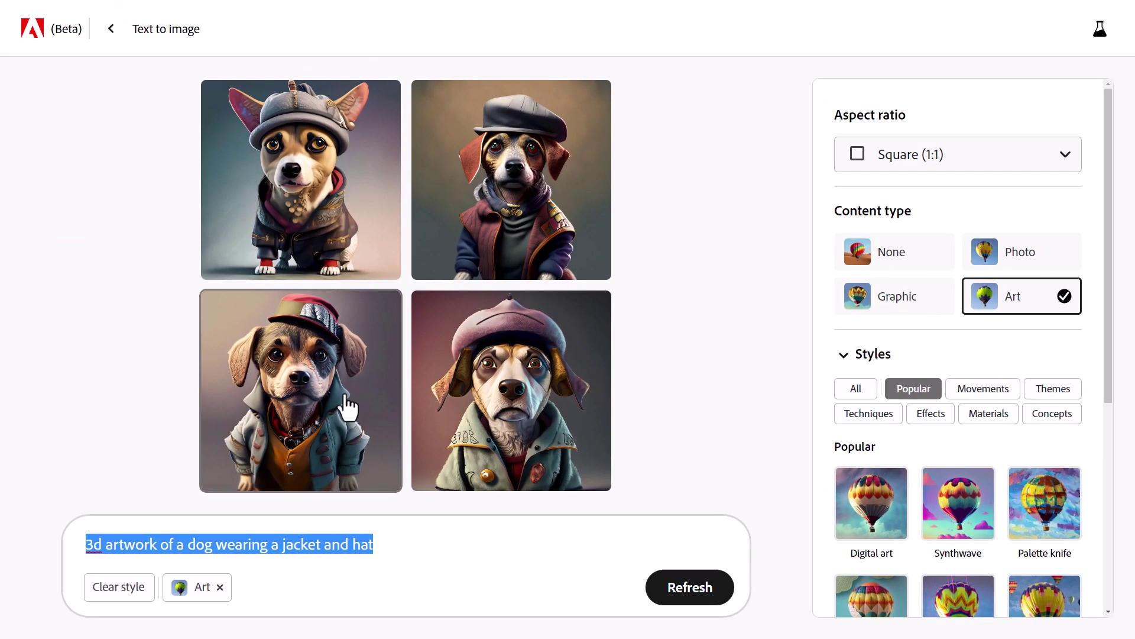
# Step: Generate widescreen (16:9) images from the prompt "two people walking in front of the pyramids" and set the content type to Photo
pyautogui.write('two people walking in front of the pyramids')
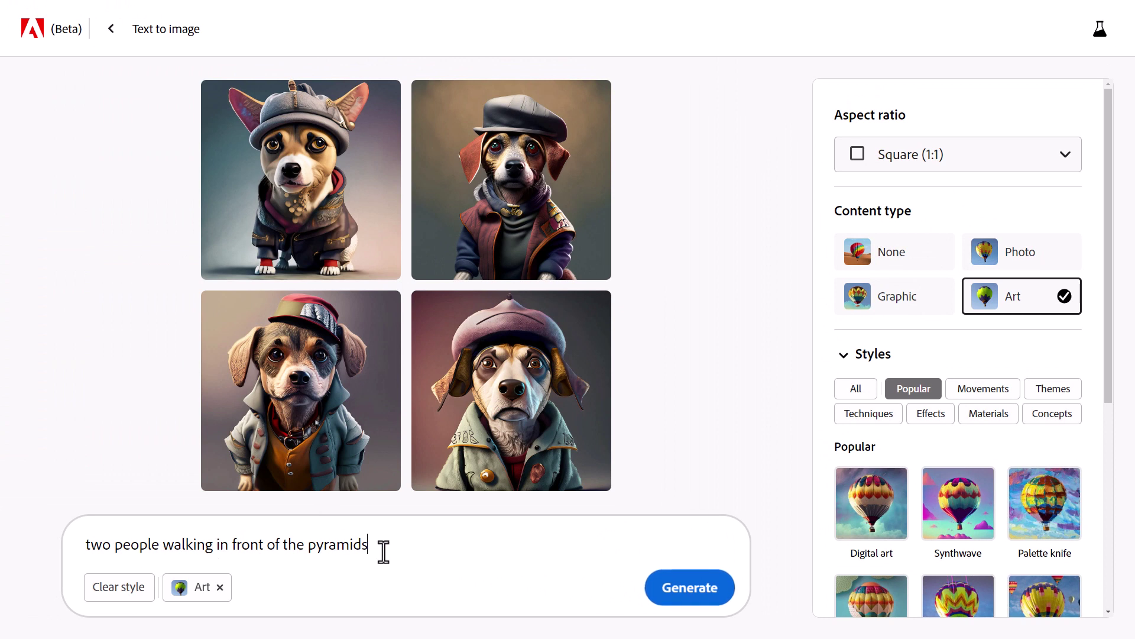
pyautogui.click(874, 157)
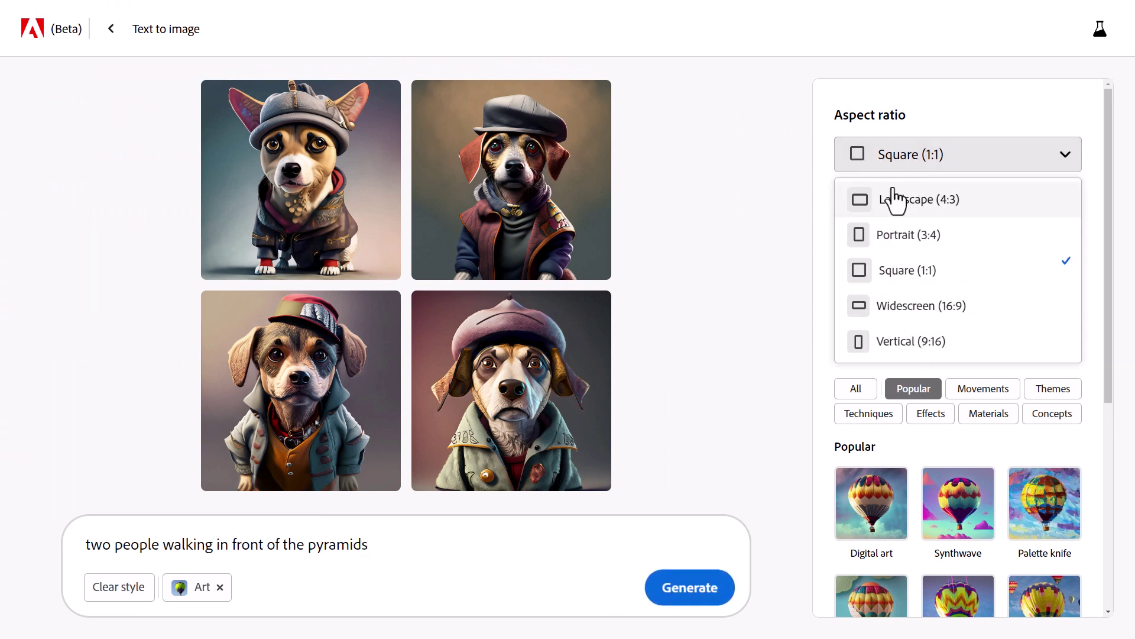
pyautogui.click(905, 305)
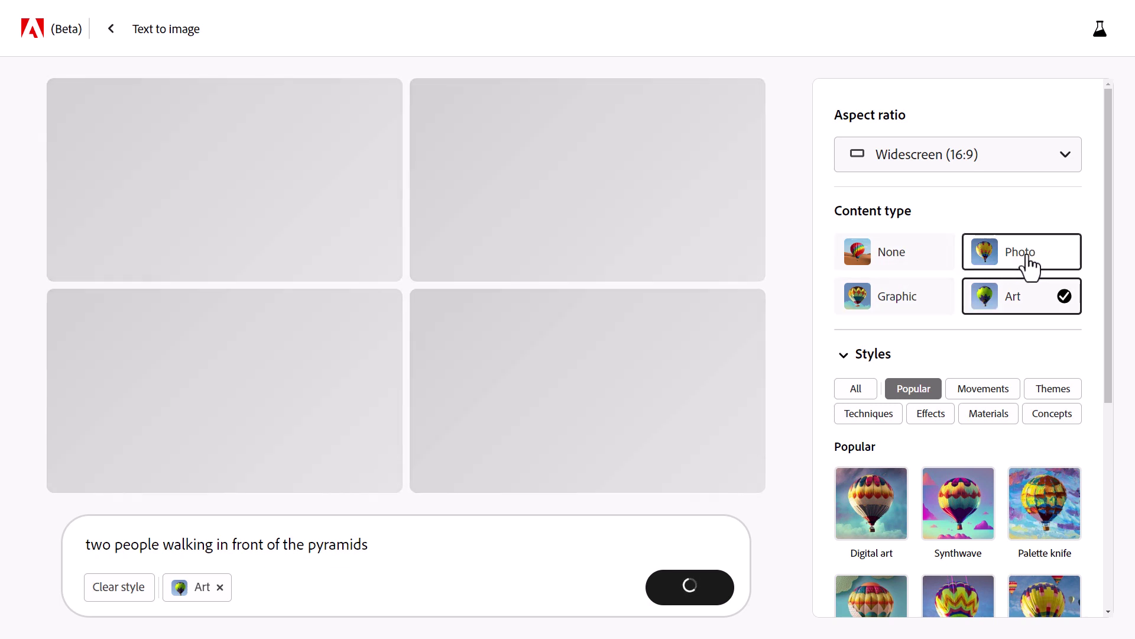
pyautogui.click(1028, 265)
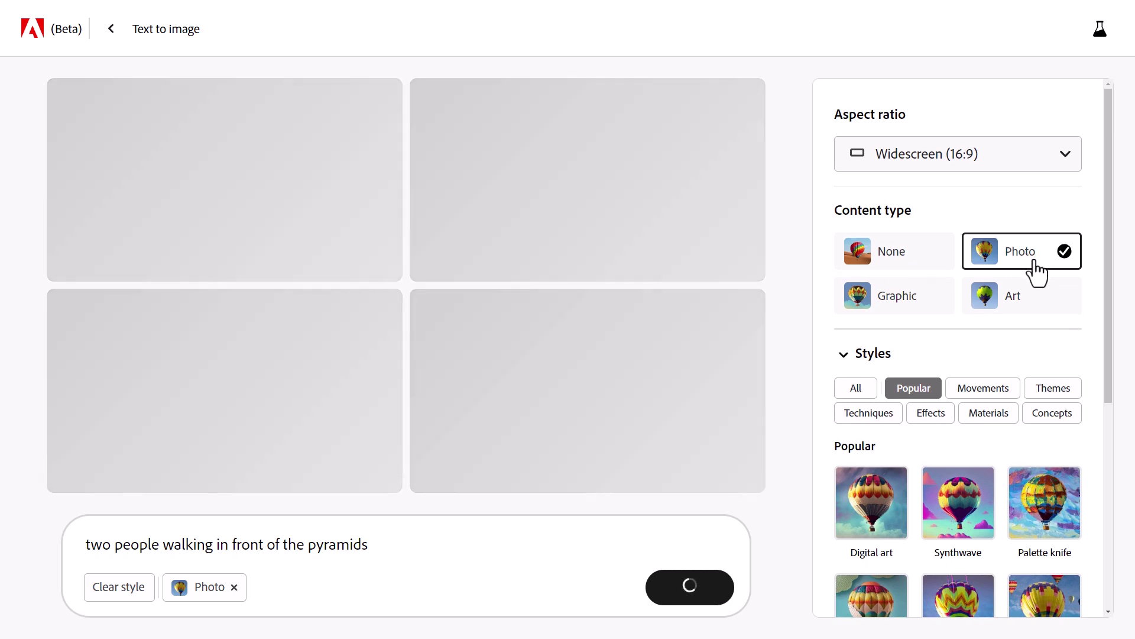
# Step: Examine the style choices in the Techniques, Effects, Materials and Concepts categories
pyautogui.scroll(-4, 1036, 273)
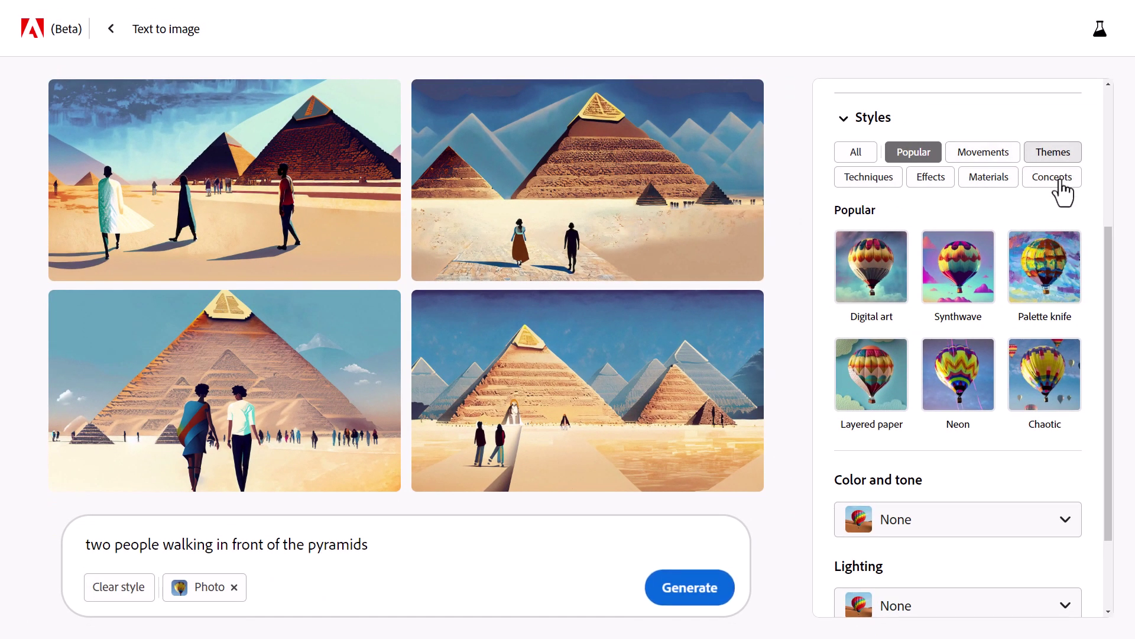
pyautogui.click(882, 182)
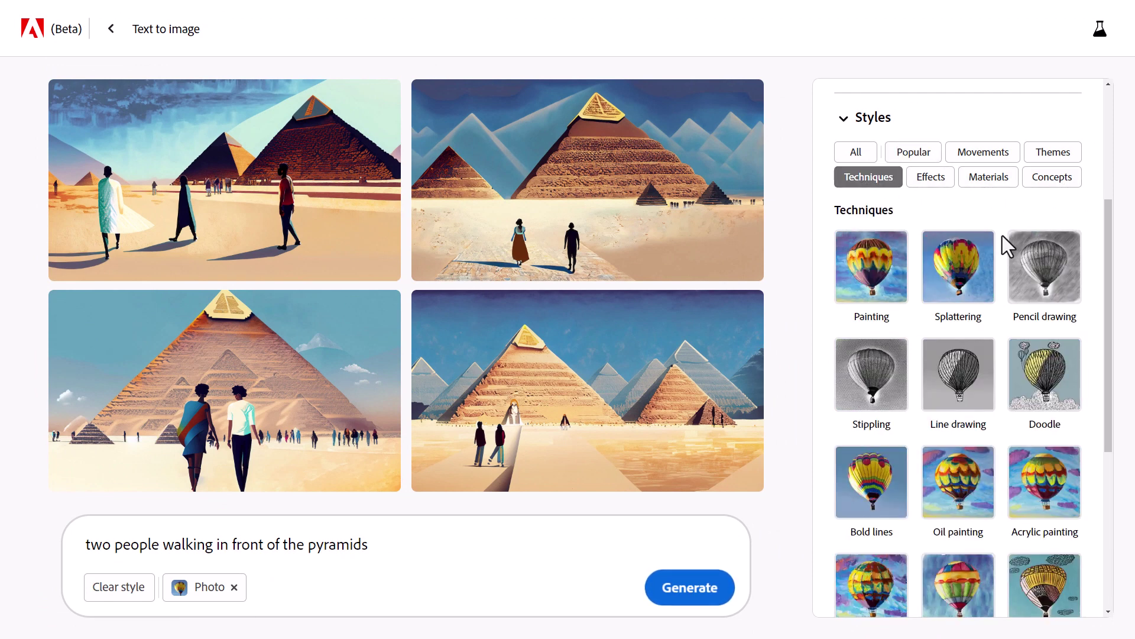
pyautogui.scroll(-3, 1008, 246)
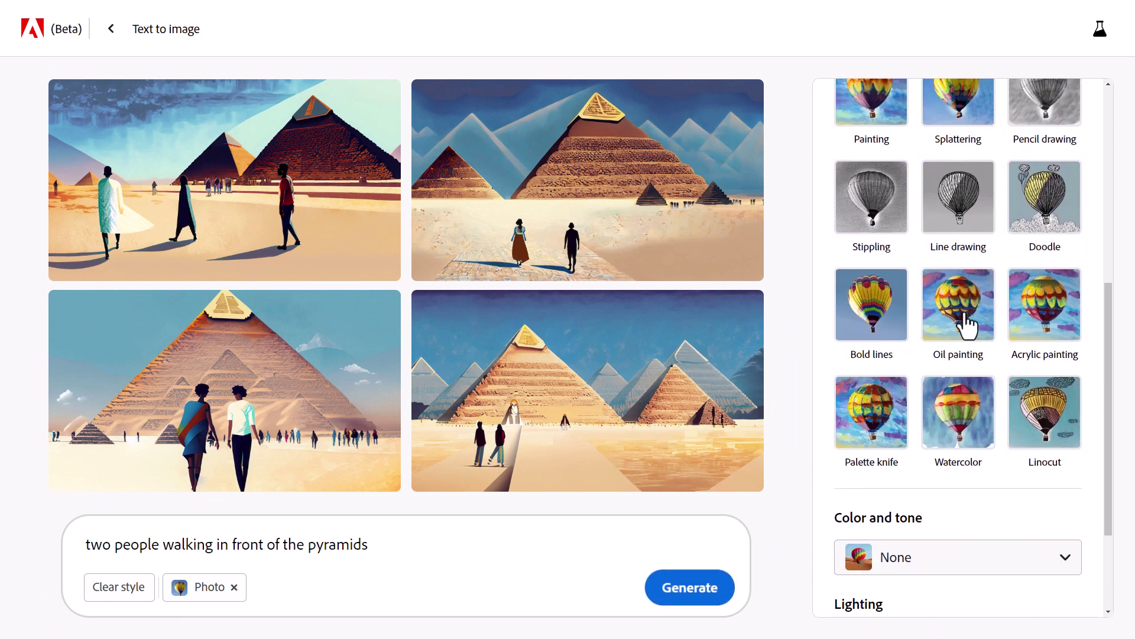
pyautogui.scroll(3, 1052, 319)
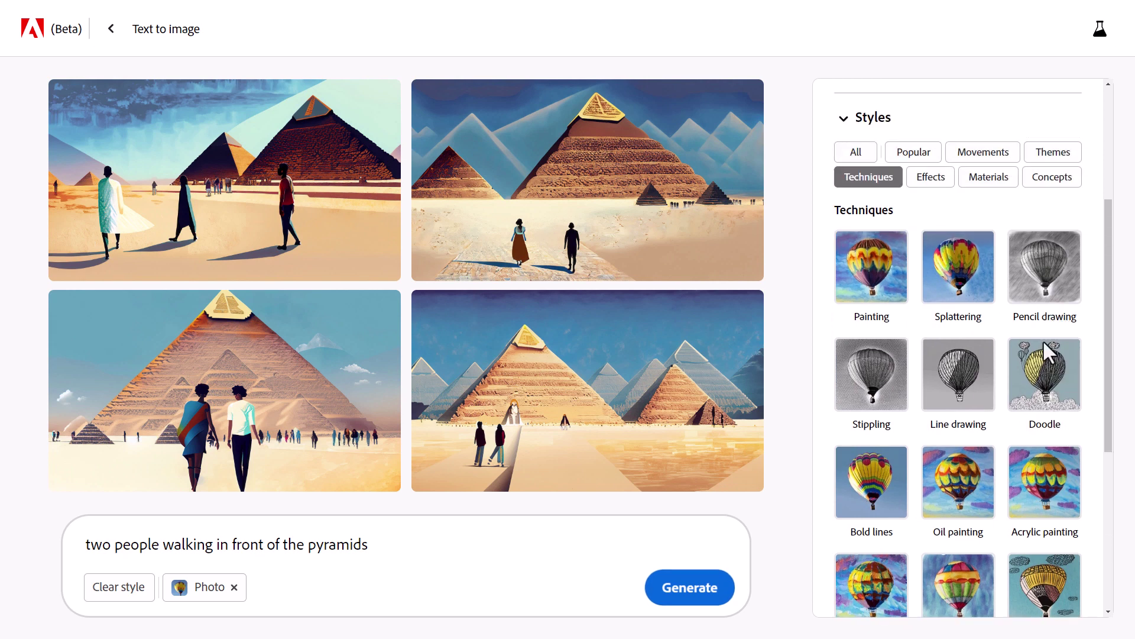
pyautogui.click(932, 189)
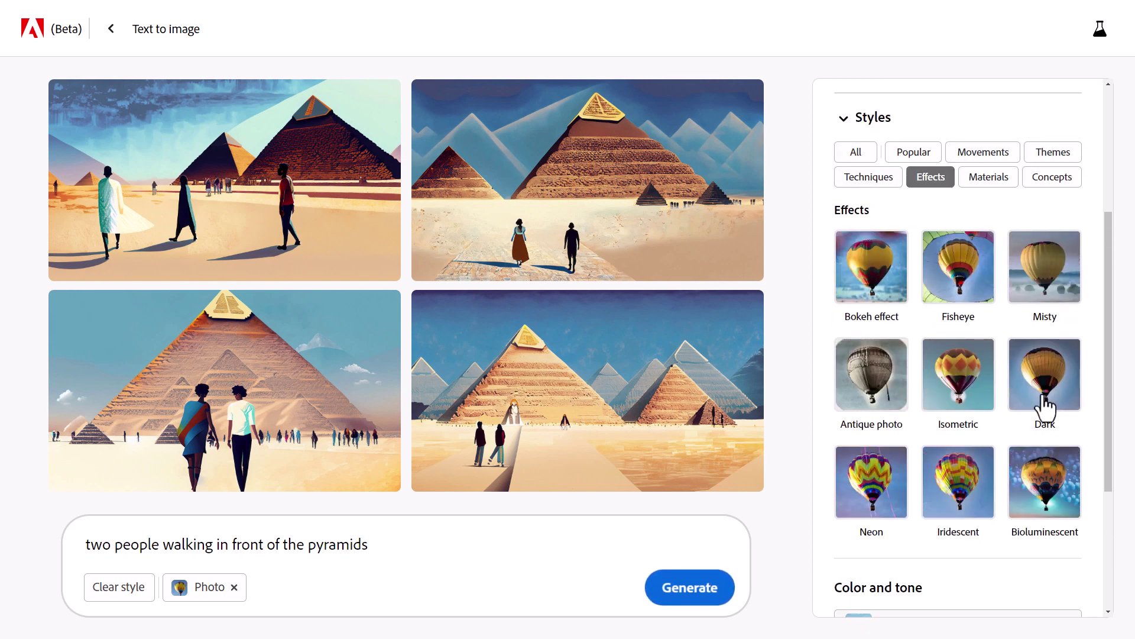
pyautogui.scroll(-1, 1039, 471)
pyautogui.scroll(2, 866, 366)
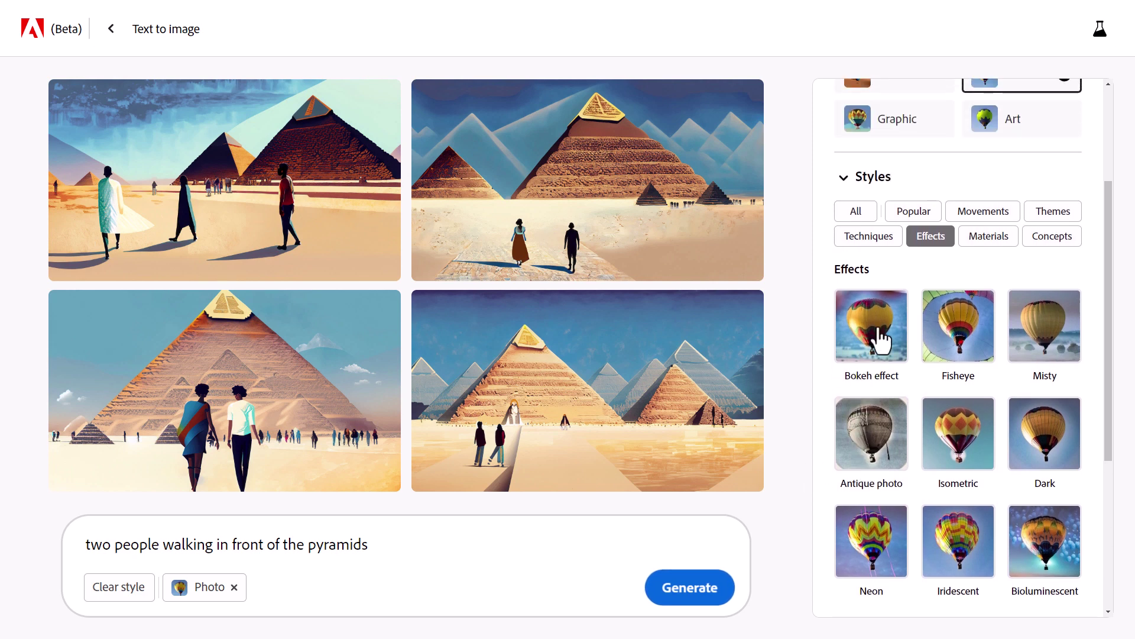
pyautogui.click(988, 237)
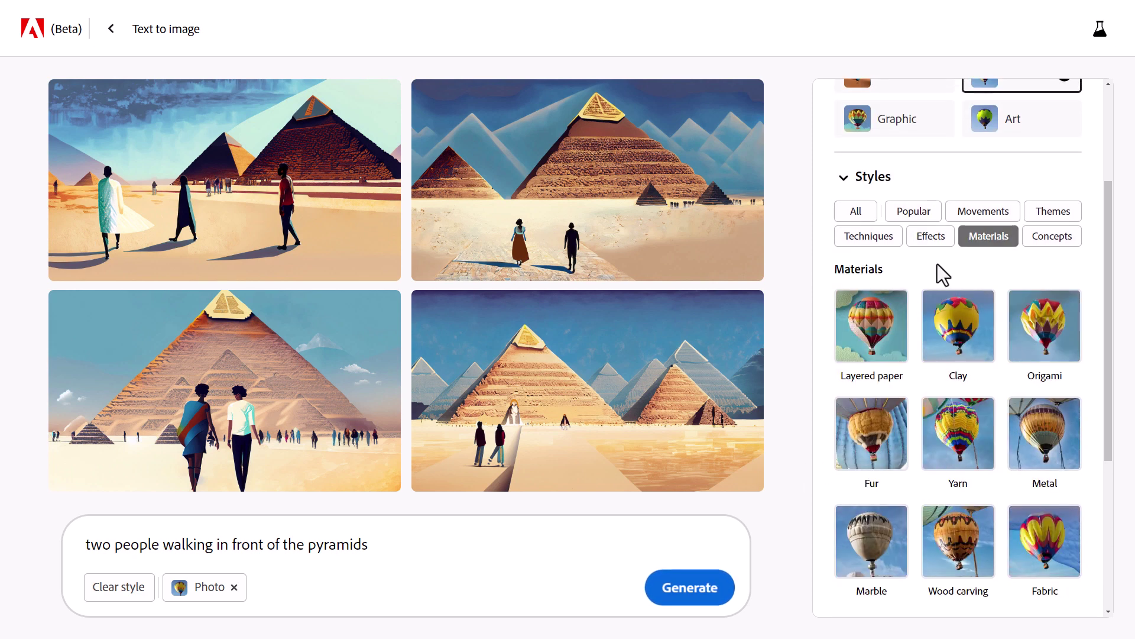
pyautogui.click(1042, 255)
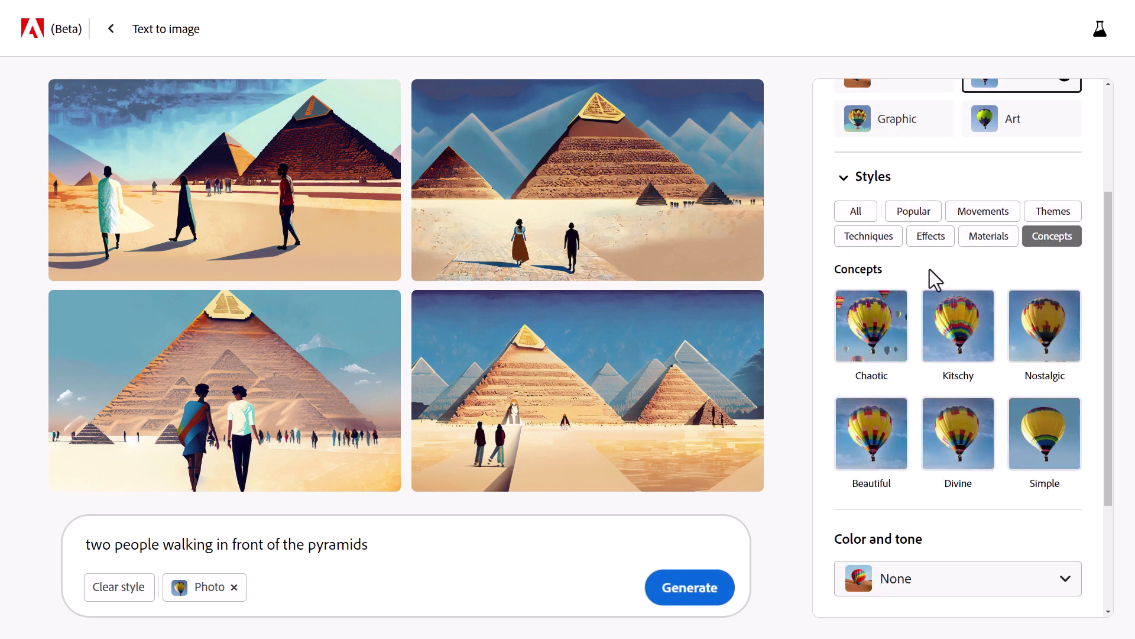
# Step: Add the Product photo style from the Themes category to the pyramids prompt
pyautogui.click(1043, 220)
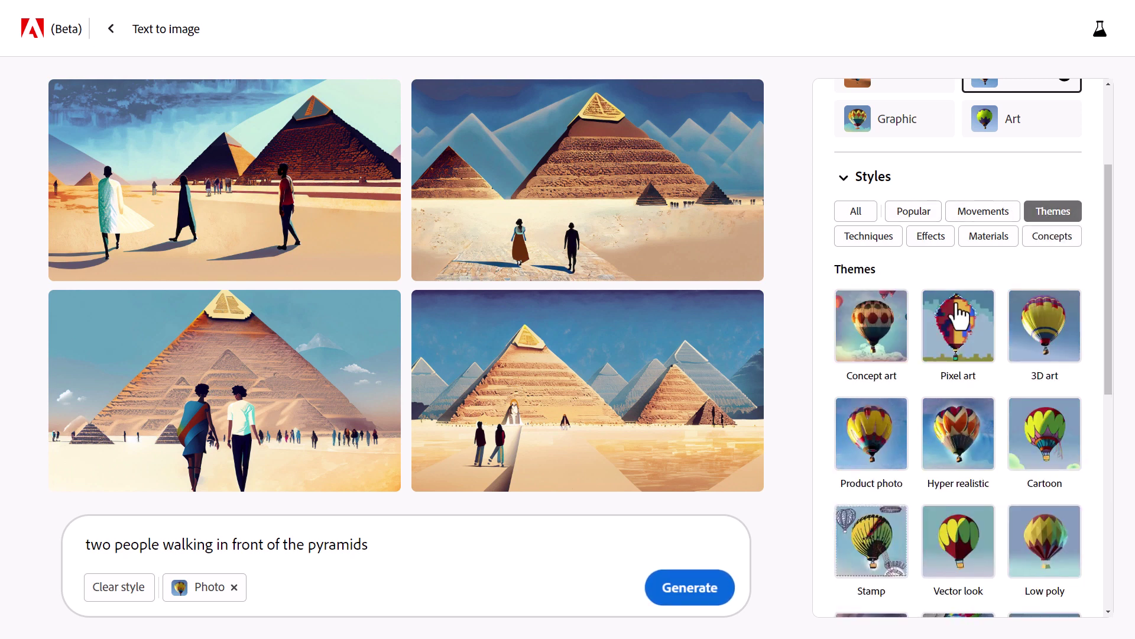
pyautogui.scroll(-2, 959, 315)
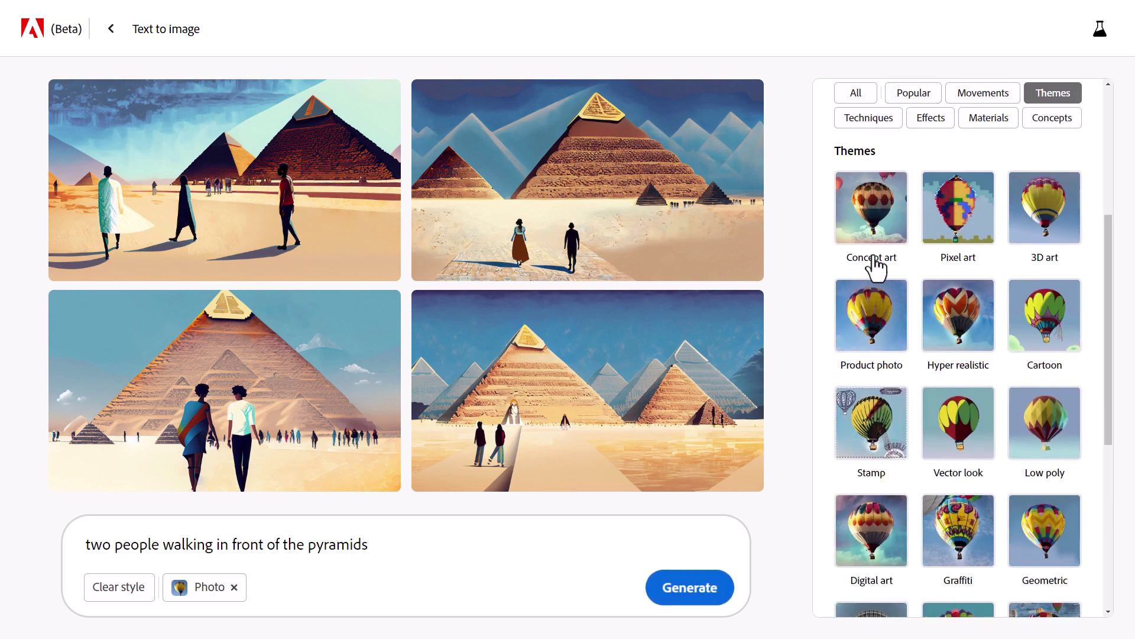
pyautogui.click(880, 331)
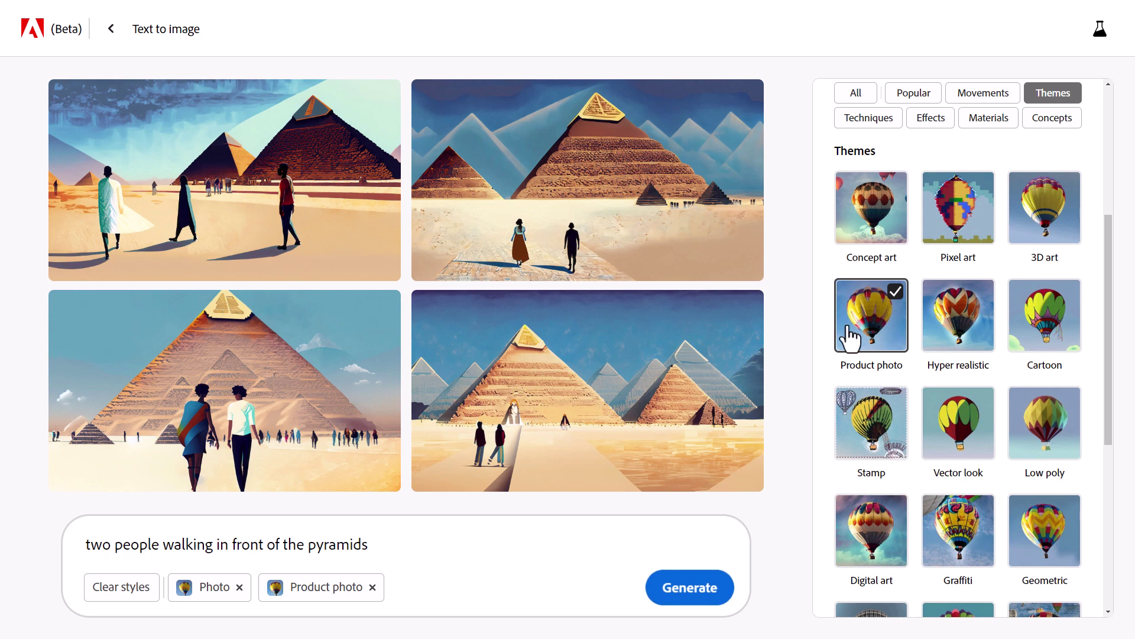
# Step: Set the color and tone to Warm tone and the lighting to Golden hour
pyautogui.scroll(-6, 1014, 331)
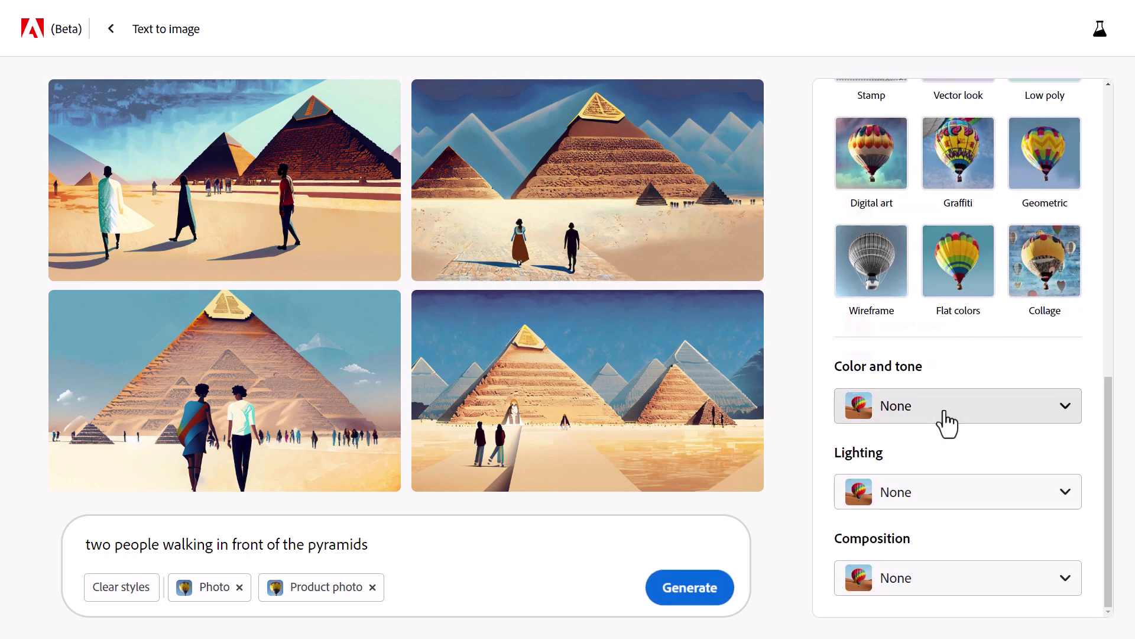
pyautogui.click(942, 408)
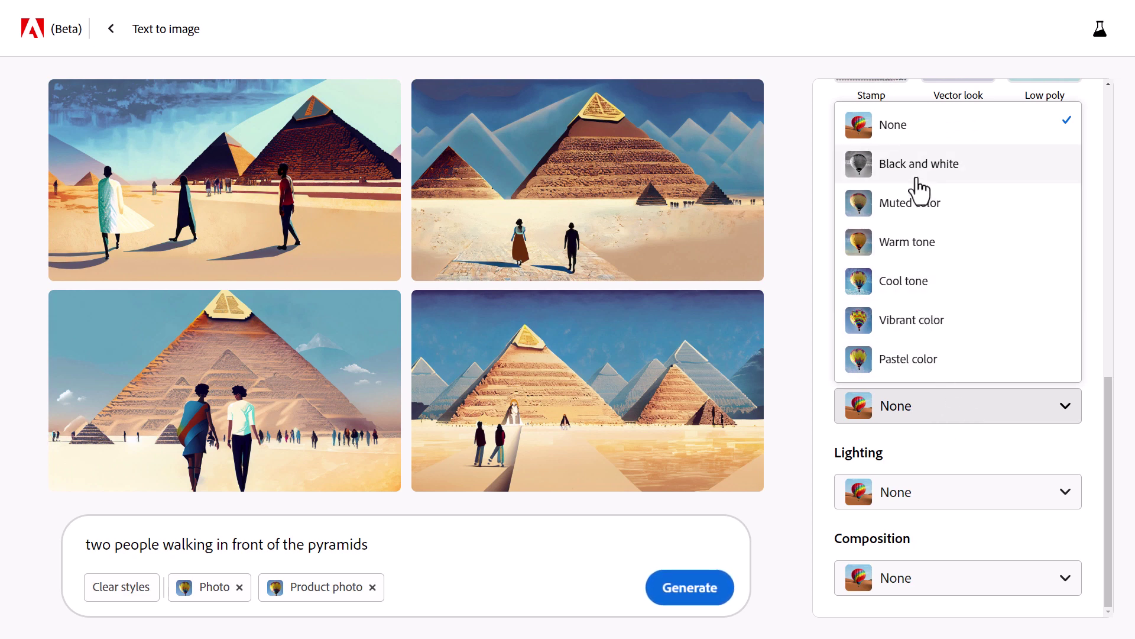
pyautogui.click(916, 246)
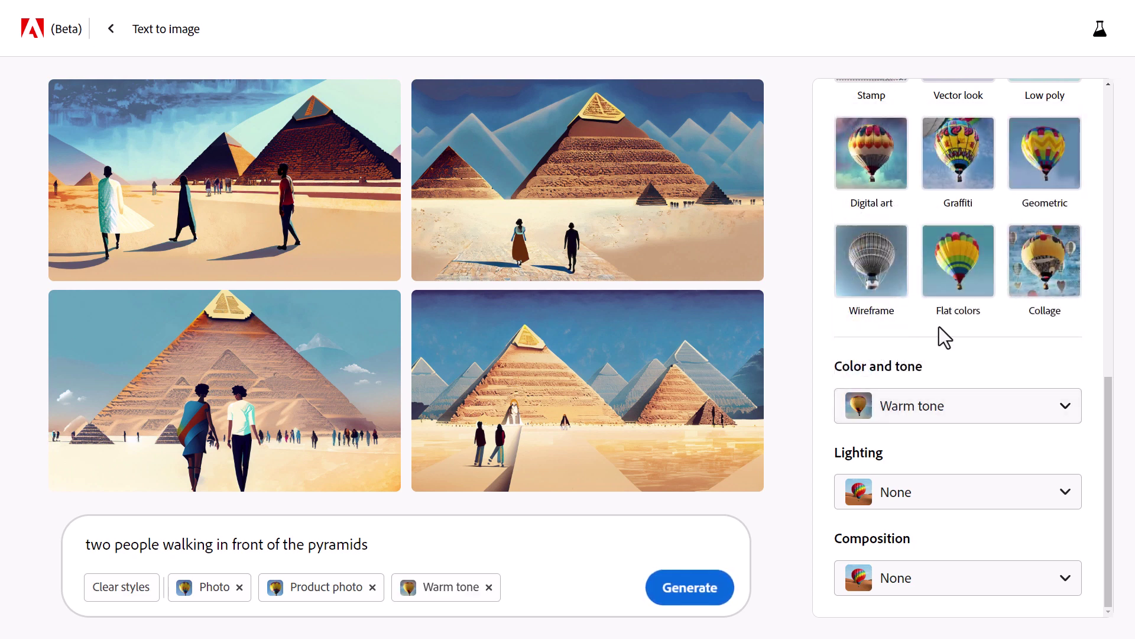
pyautogui.click(912, 498)
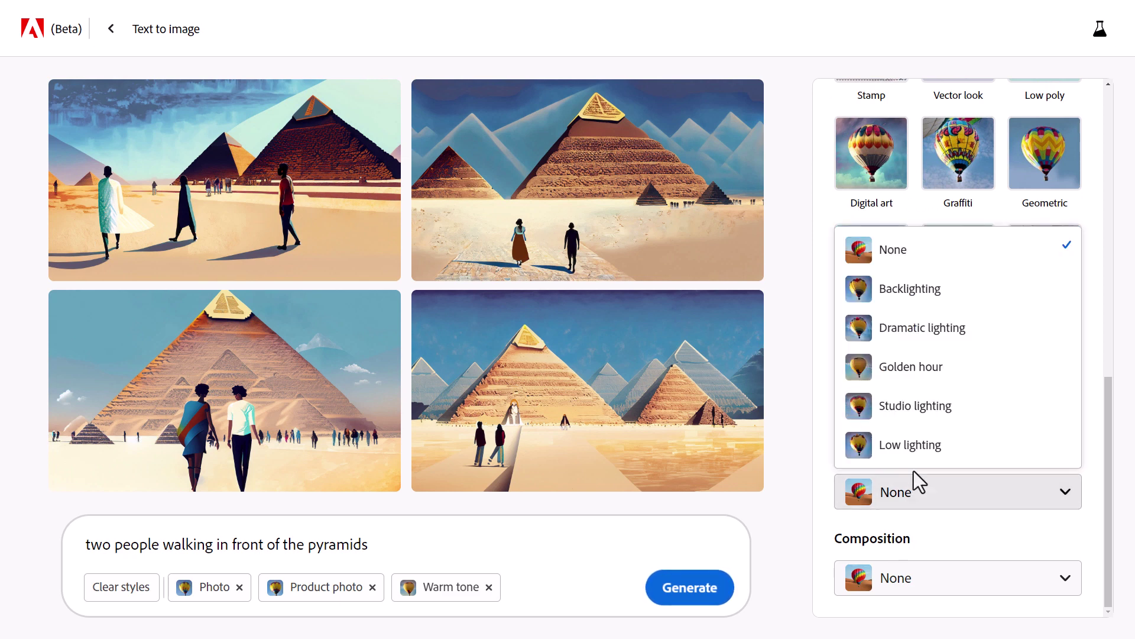
pyautogui.click(928, 371)
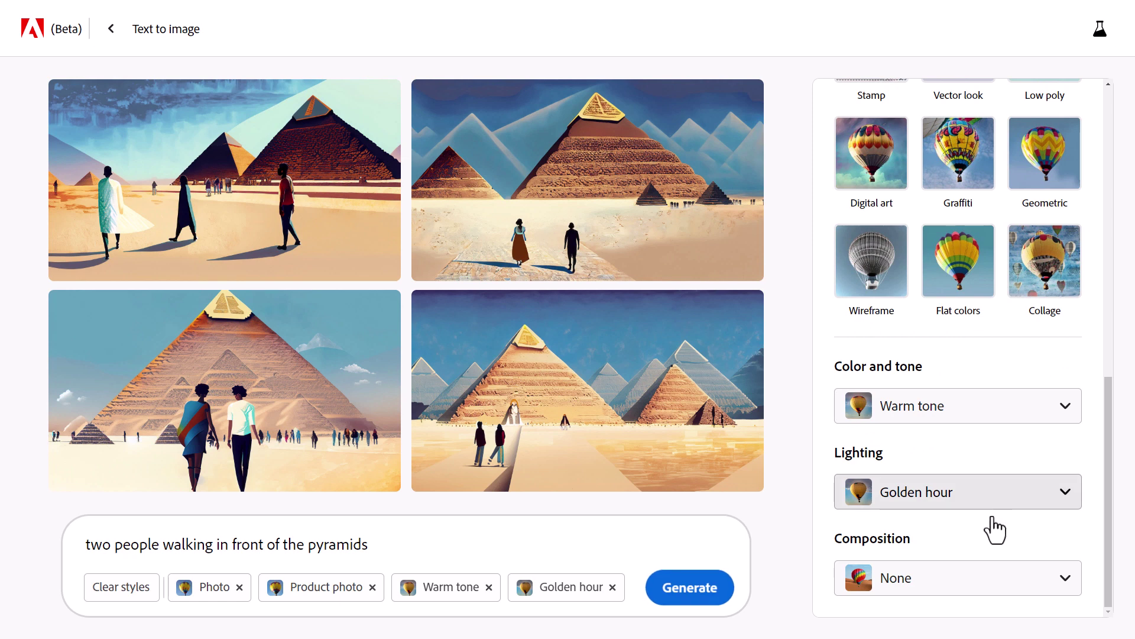
# Step: Set the composition to Wide angle and regenerate the pyramid images with the chosen styles
pyautogui.click(982, 578)
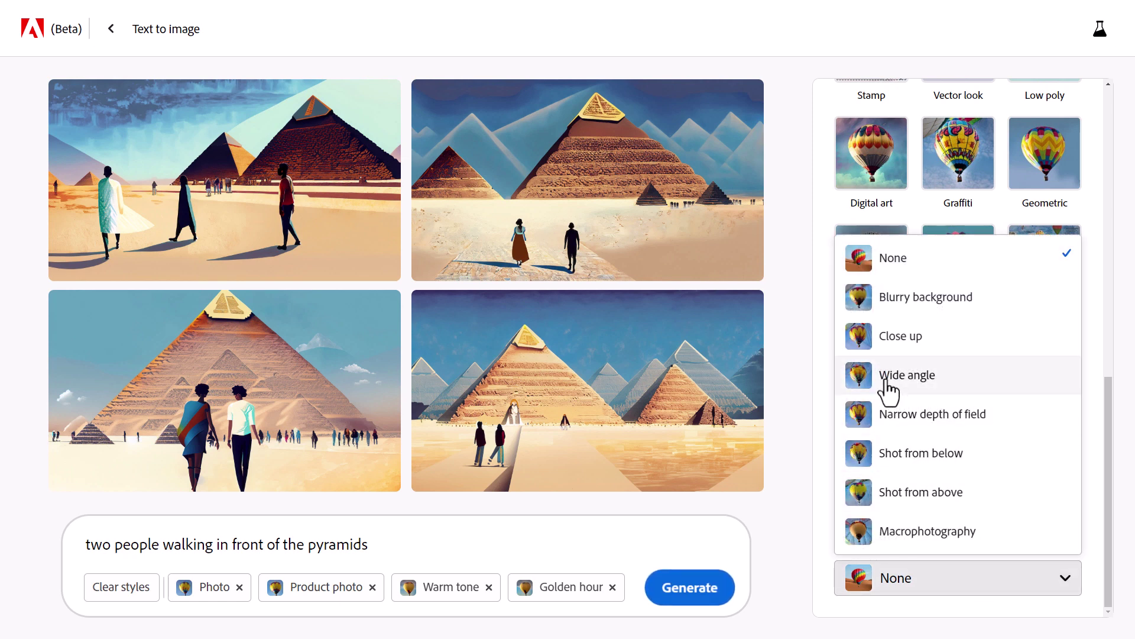
pyautogui.click(910, 375)
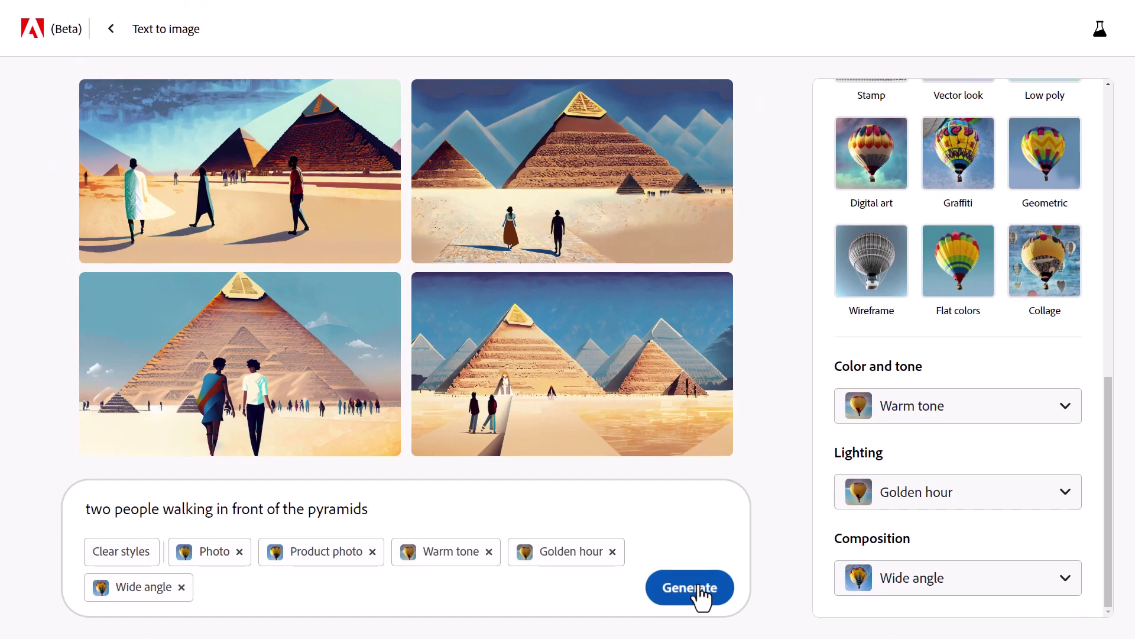
pyautogui.click(699, 587)
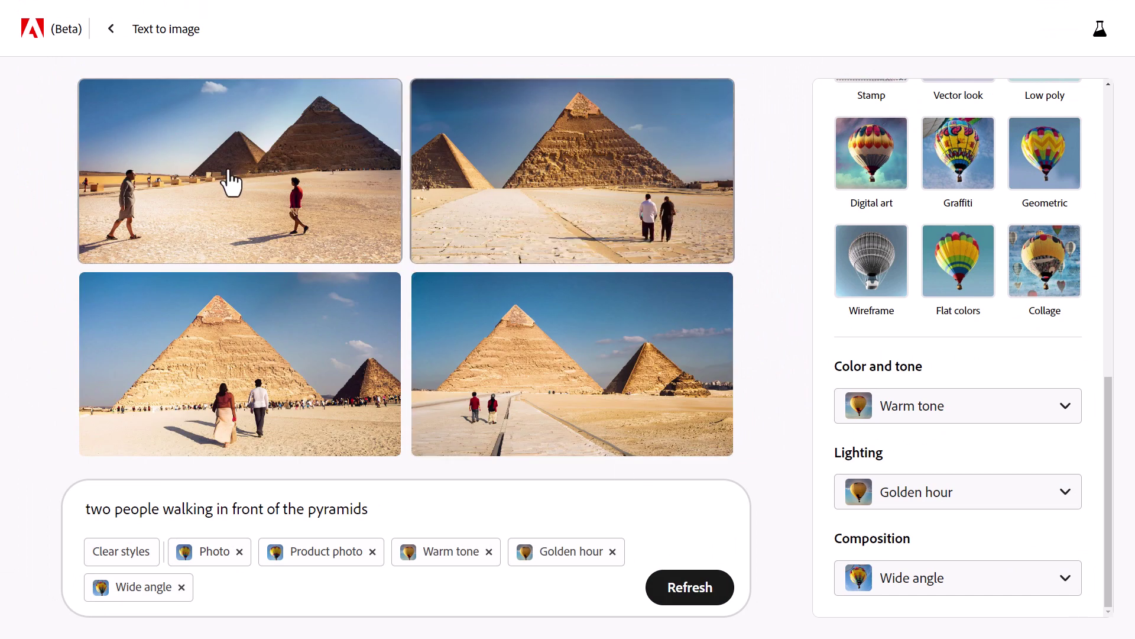
# Step: Download the pyramid image from its enlarged preview and browse the downloaded pyramid pictures at full size
pyautogui.click(283, 393)
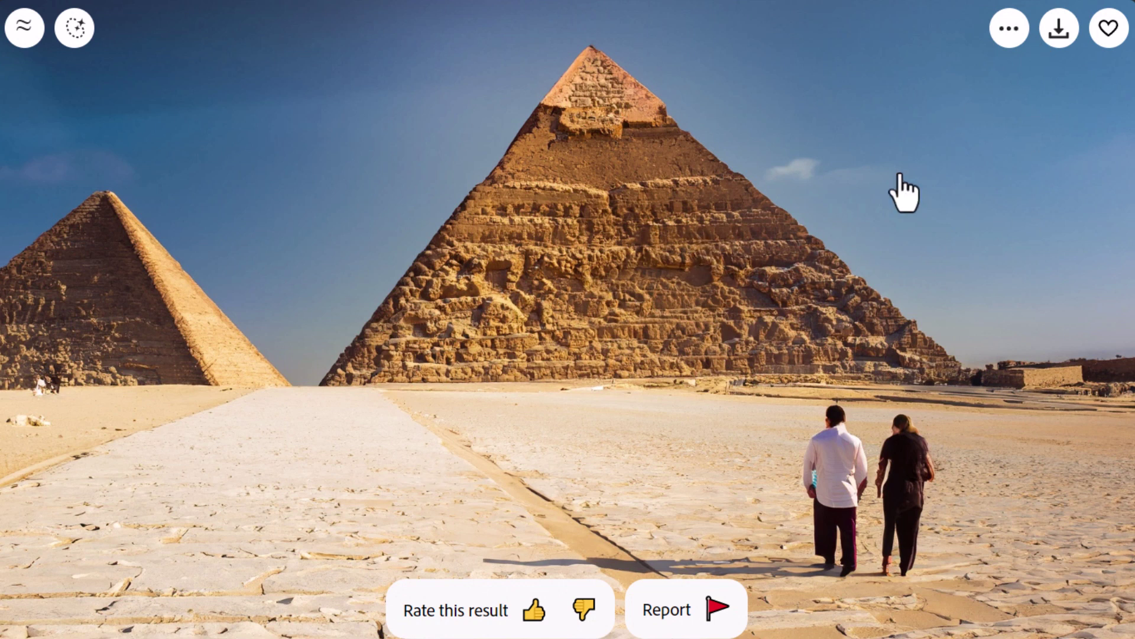
pyautogui.click(1055, 36)
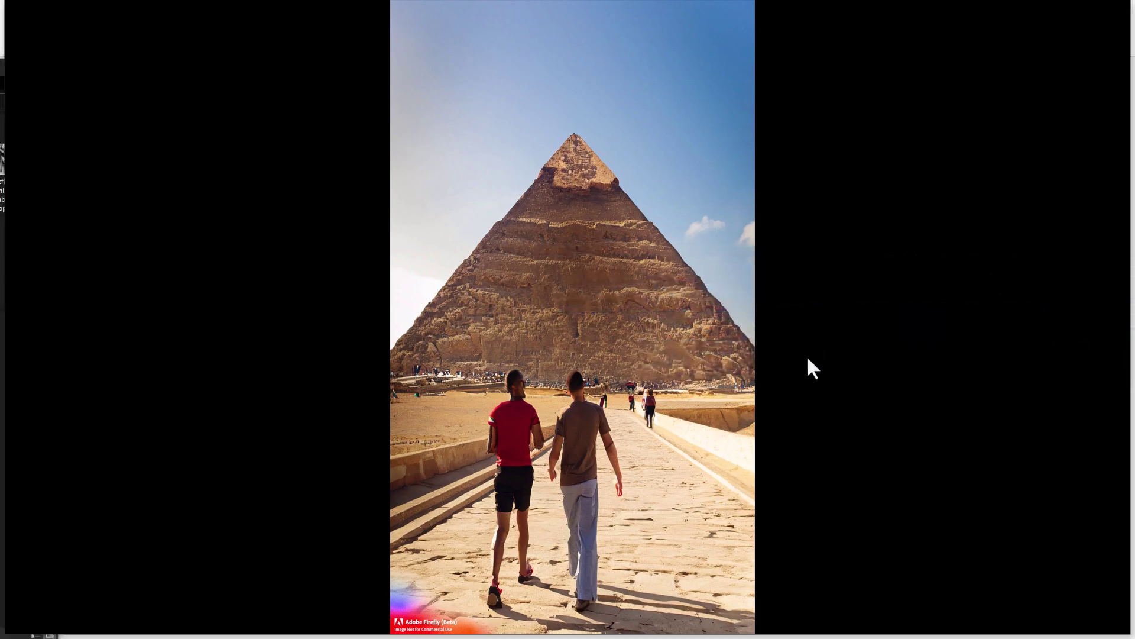
pyautogui.press('Right')
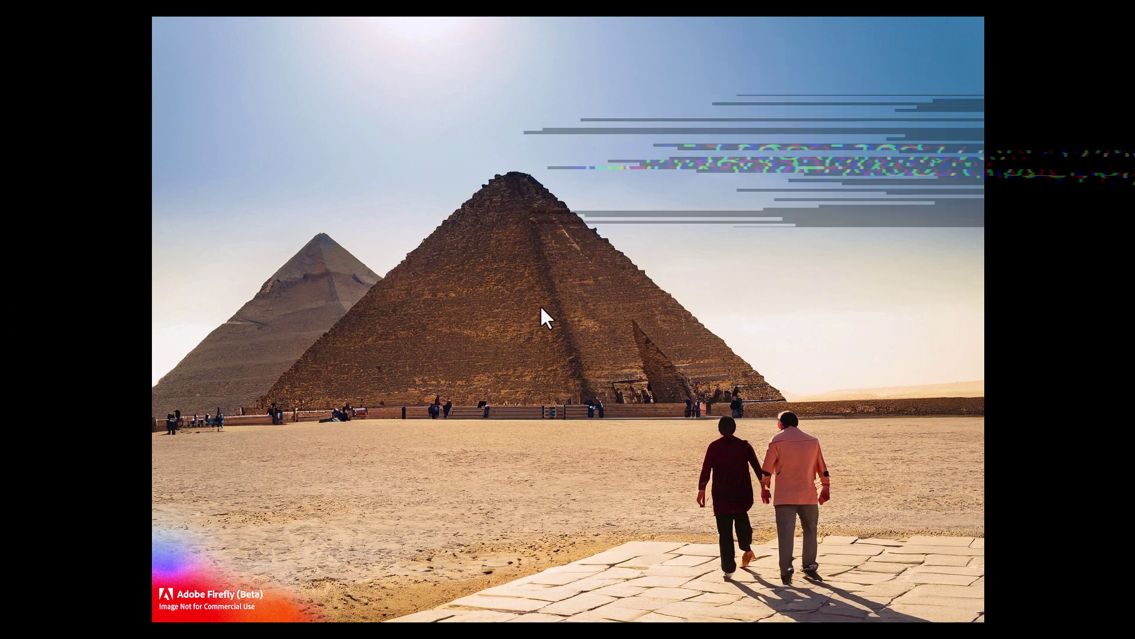
pyautogui.press('Right')
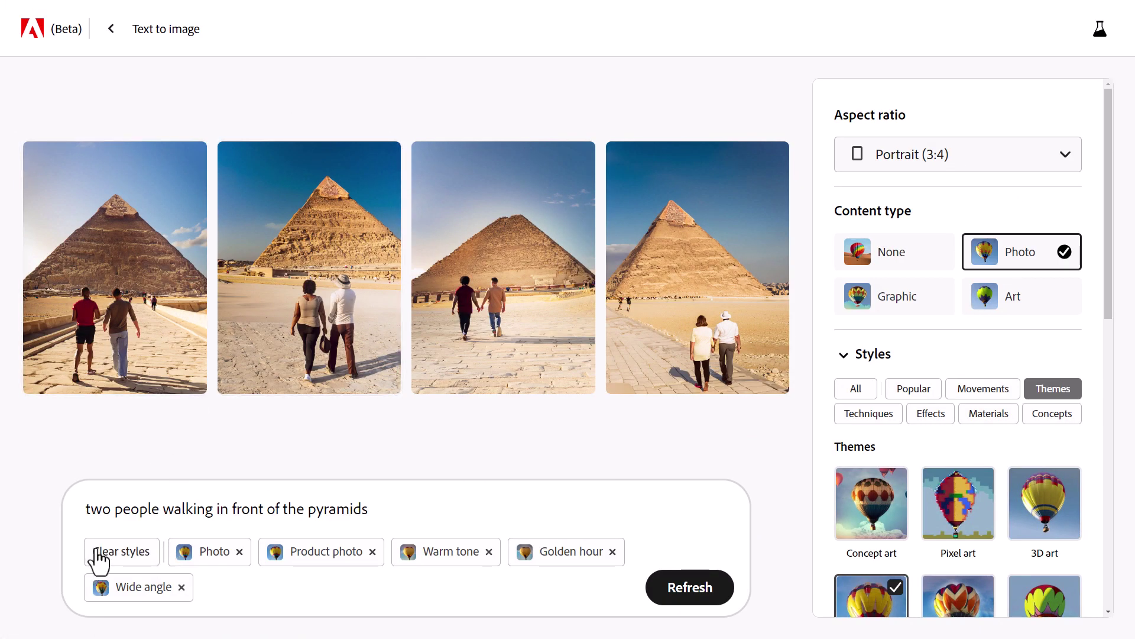
# Step: Clear all applied styles and replace the prompt with "cute dog wearing a jacket and sunglasses, headphones"
pyautogui.click(124, 554)
pyautogui.moveTo(376, 591); pyautogui.dragTo(34, 586)
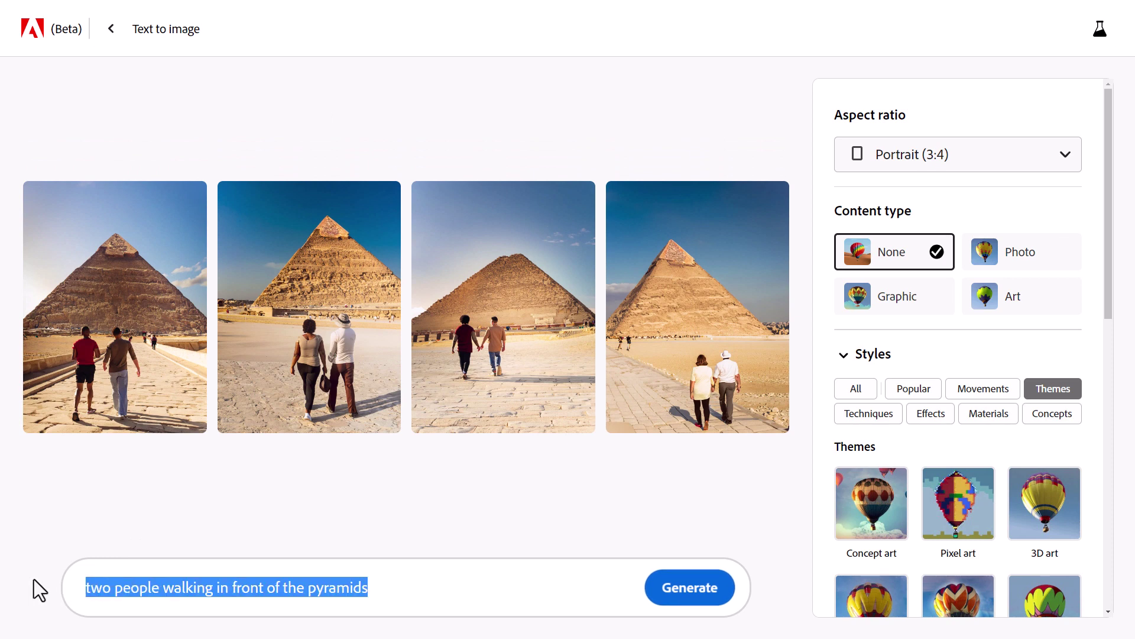
pyautogui.press('BackSpace')
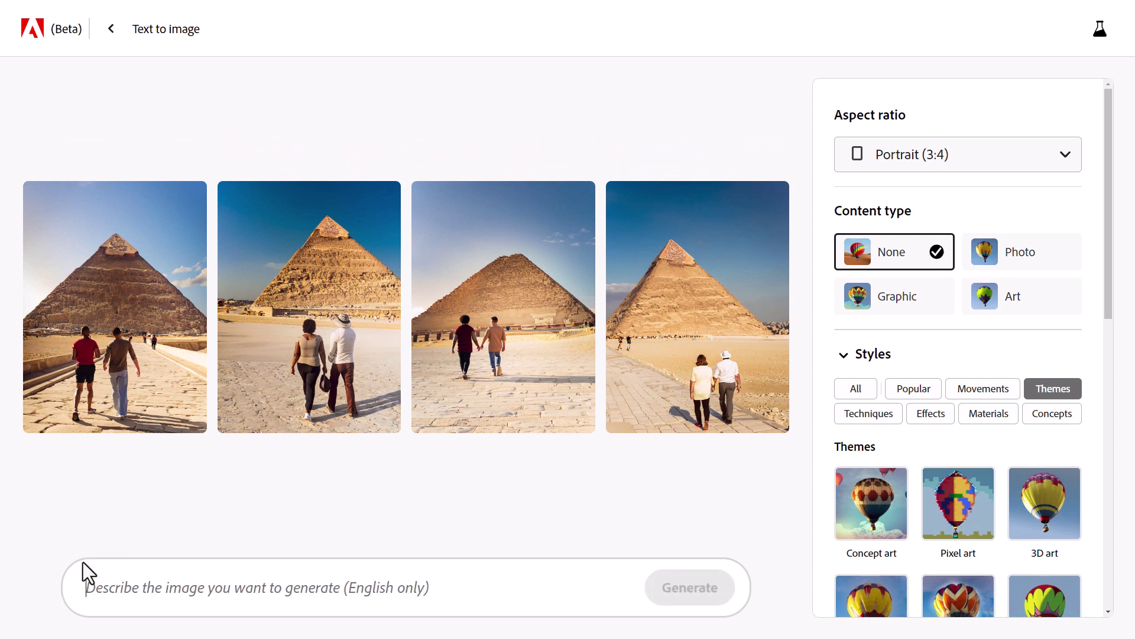
pyautogui.press('BackSpace')
pyautogui.write('cute dog whearing')
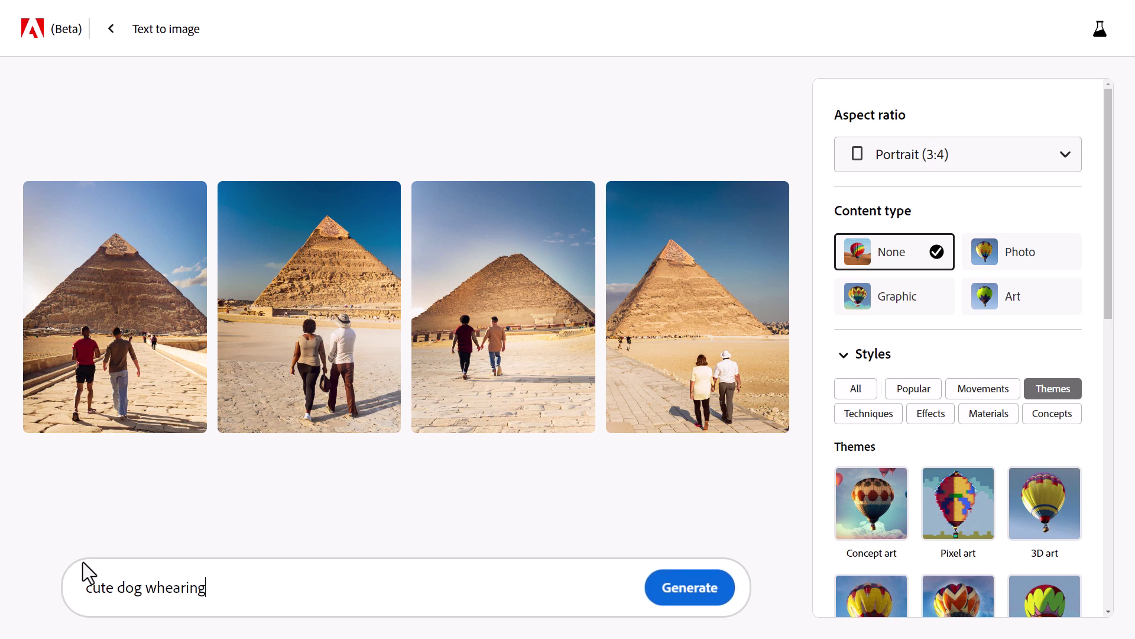
pyautogui.write(' a jacket and sunglasses, headphones')
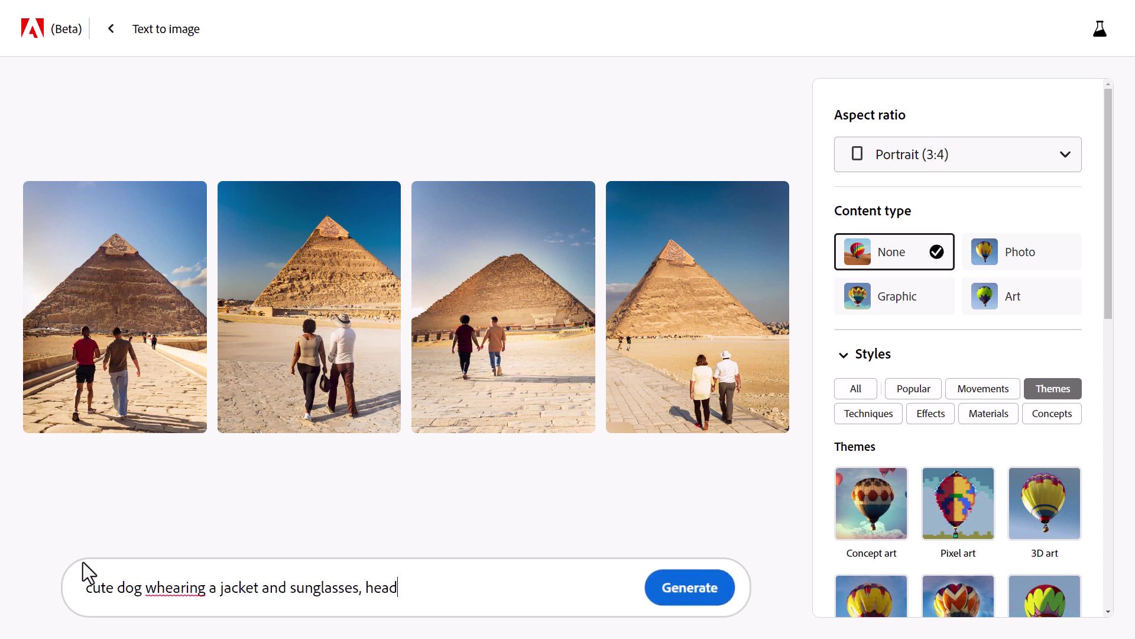
pyautogui.click(163, 587)
pyautogui.press('BackSpace')
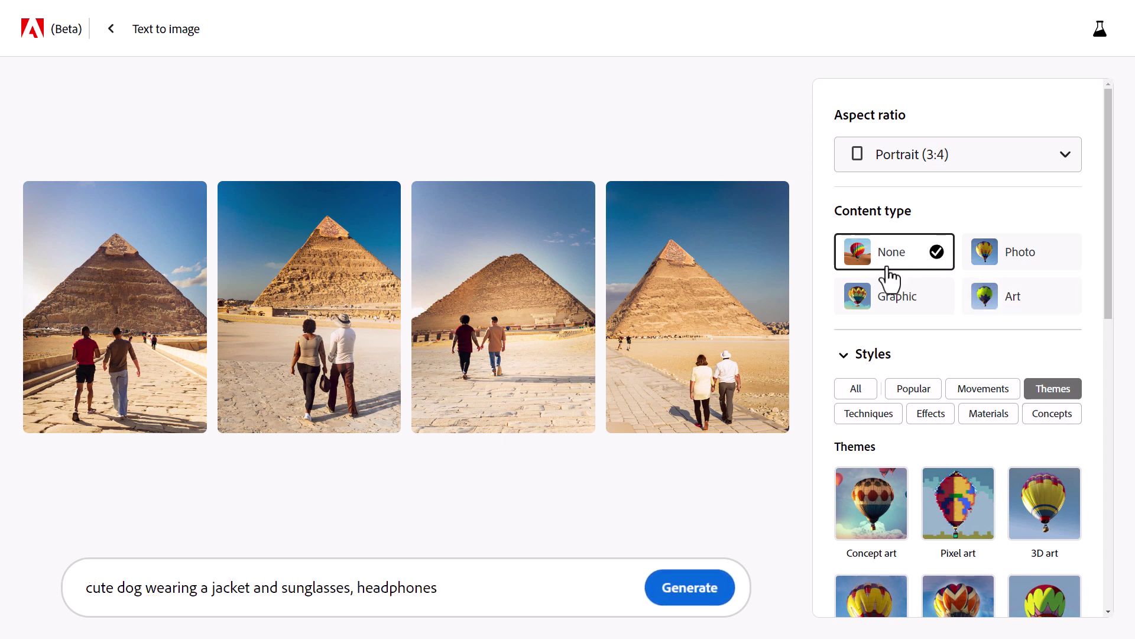
# Step: Generate the dog images with the Graphic content type and download them for viewing at full size
pyautogui.click(898, 304)
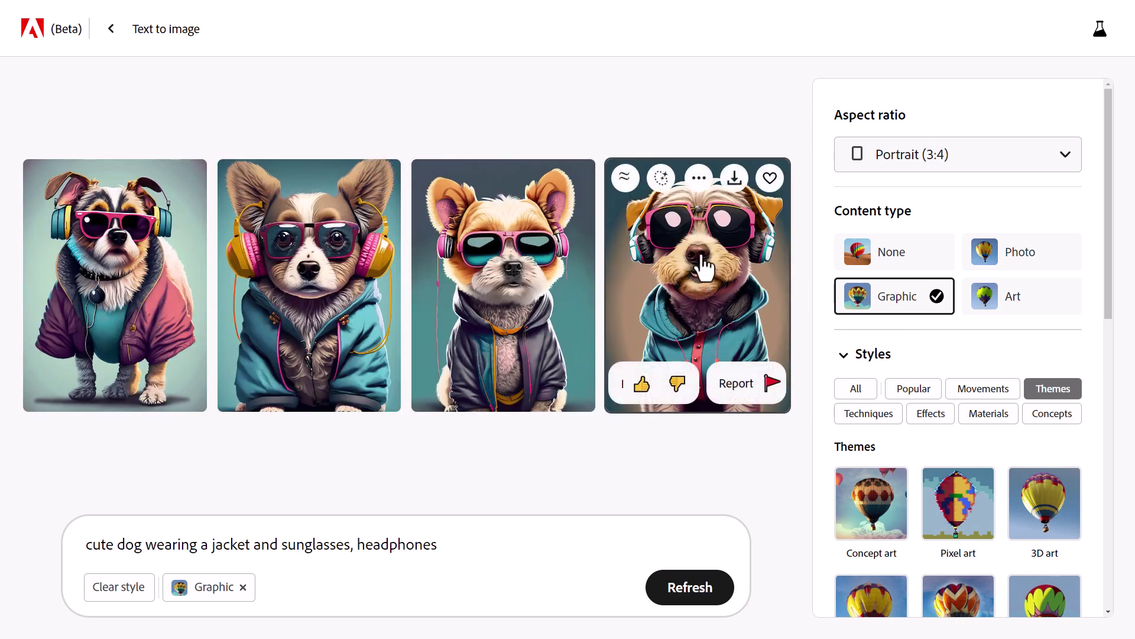
pyautogui.click(734, 179)
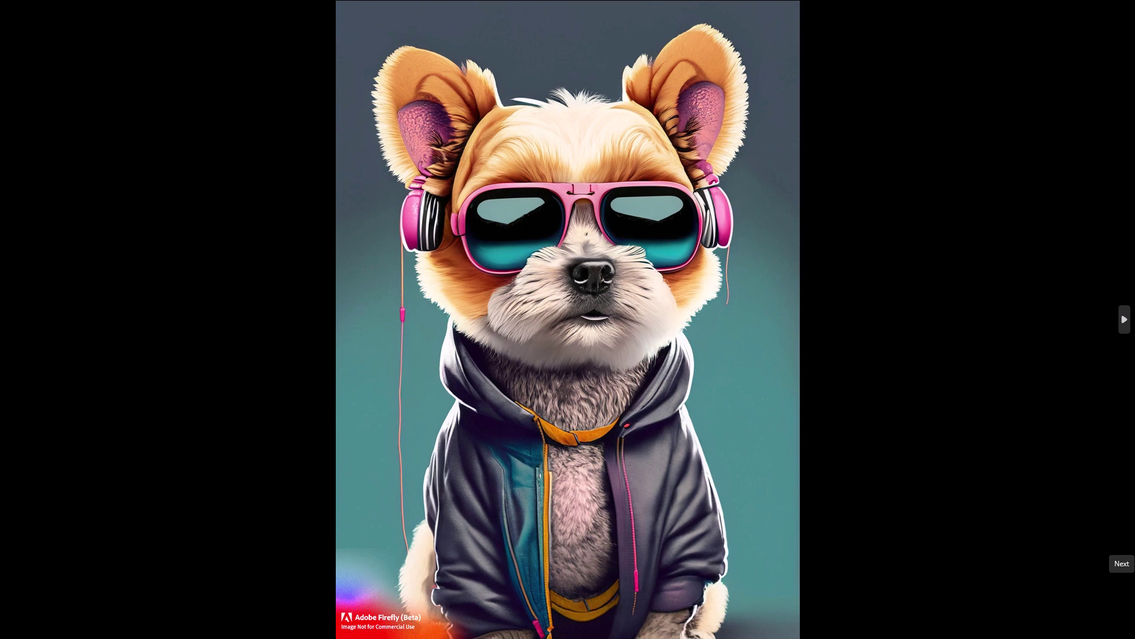
pyautogui.press('Right')
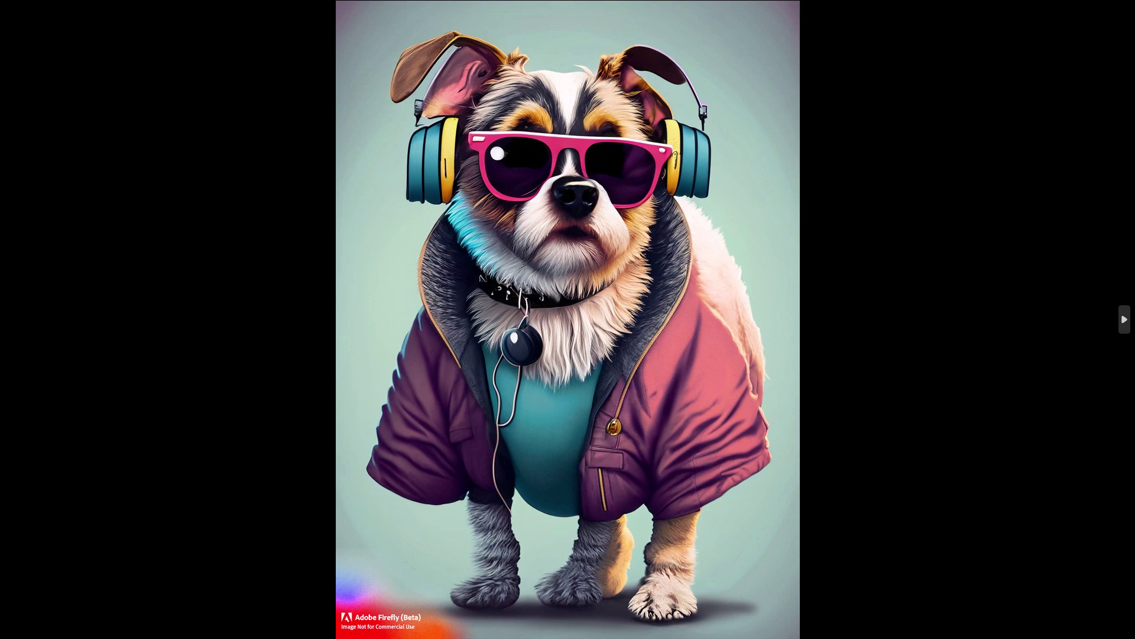
# Step: Finish viewing the downloaded dog pictures and regenerate the dog images with the Photo content type
pyautogui.press('Right')
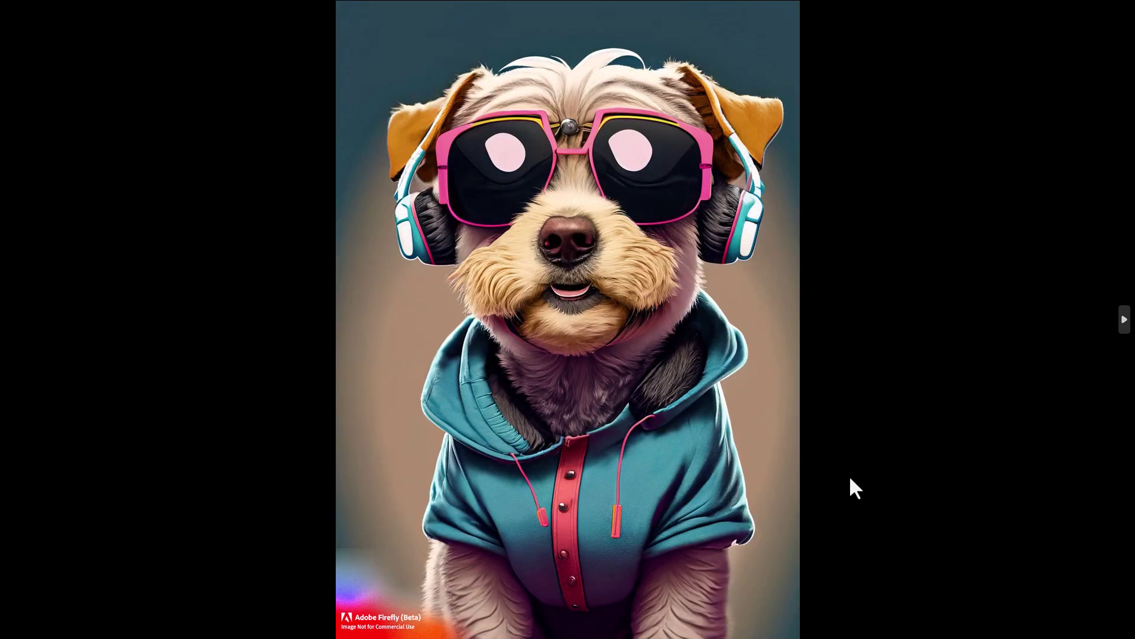
pyautogui.press('Escape')
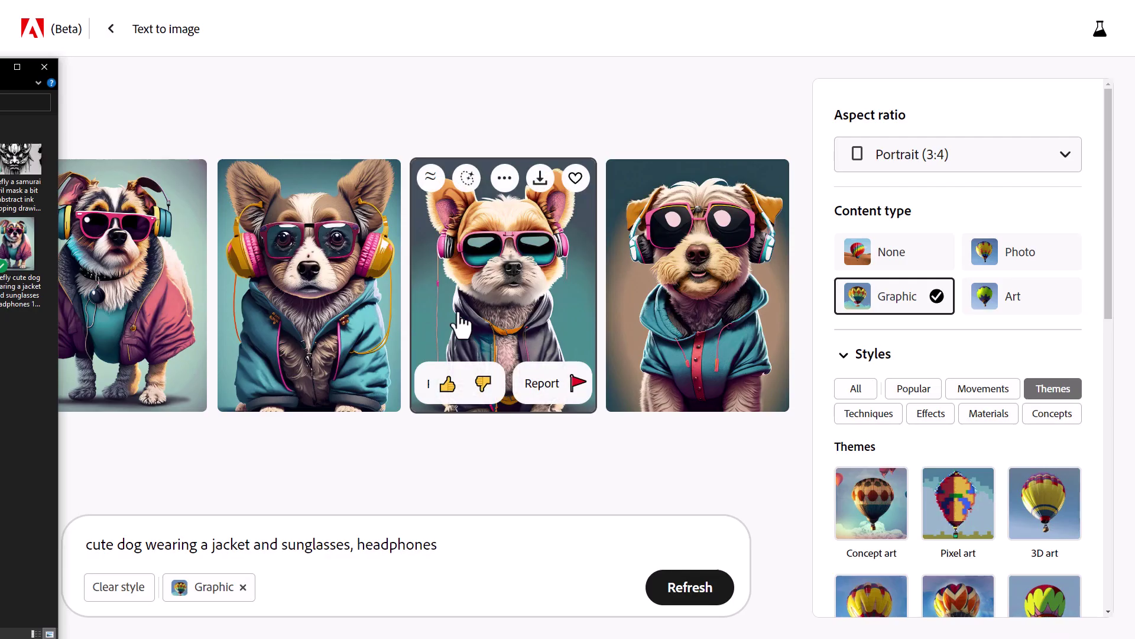
pyautogui.click(1021, 269)
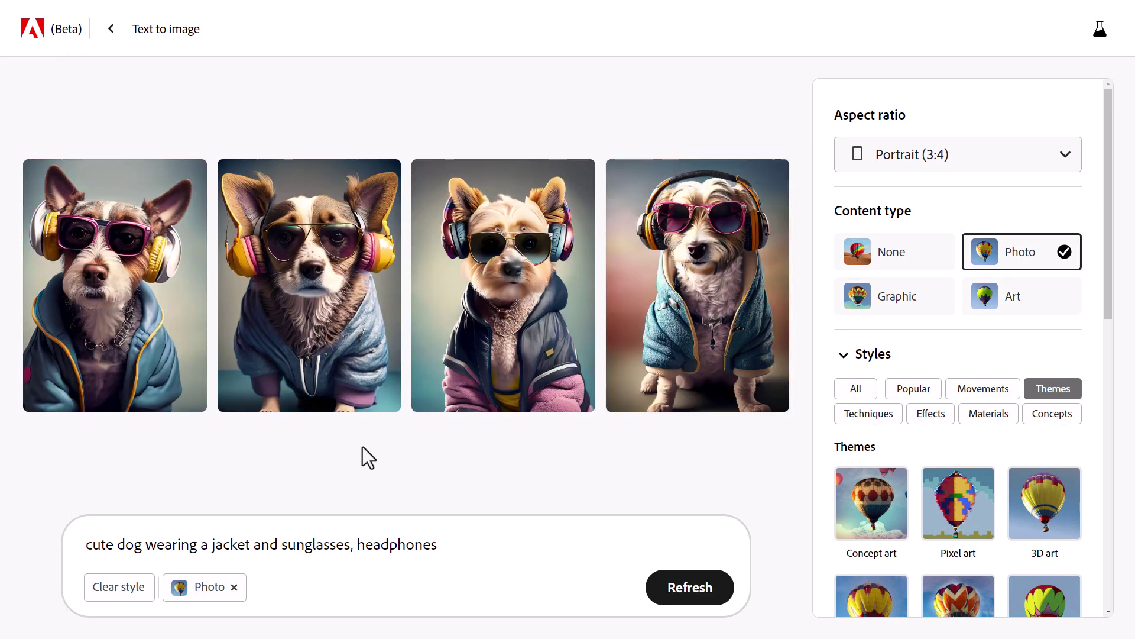
# Step: Examine the Photo dog images one by one in enlarged preview, including the dog with yellow headphones
pyautogui.moveTo(439, 311)
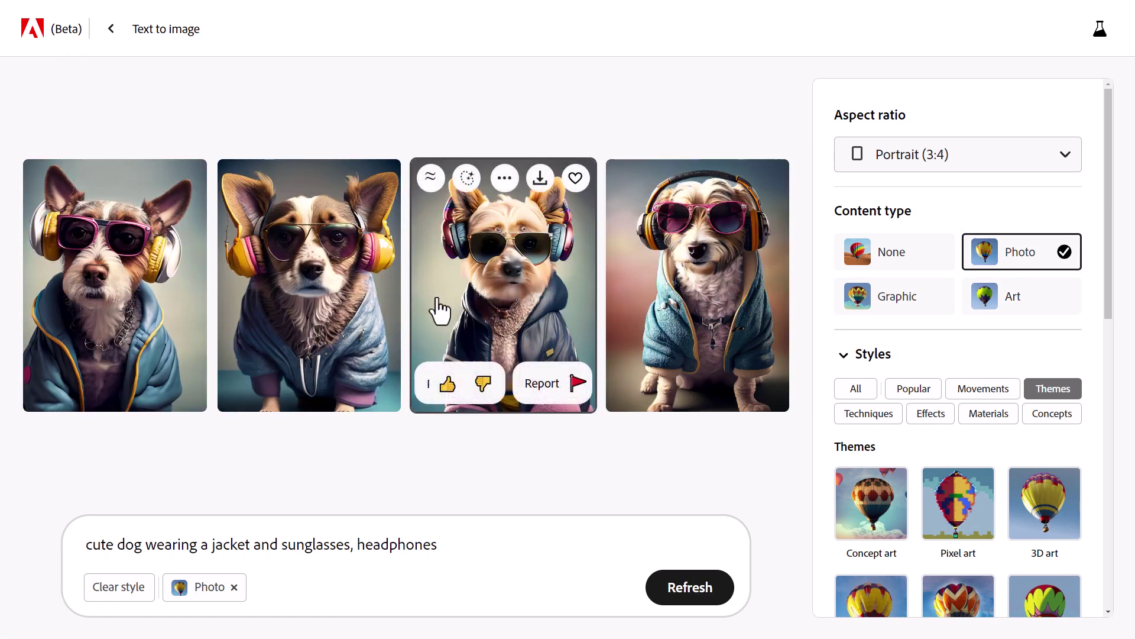
pyautogui.click(503, 278)
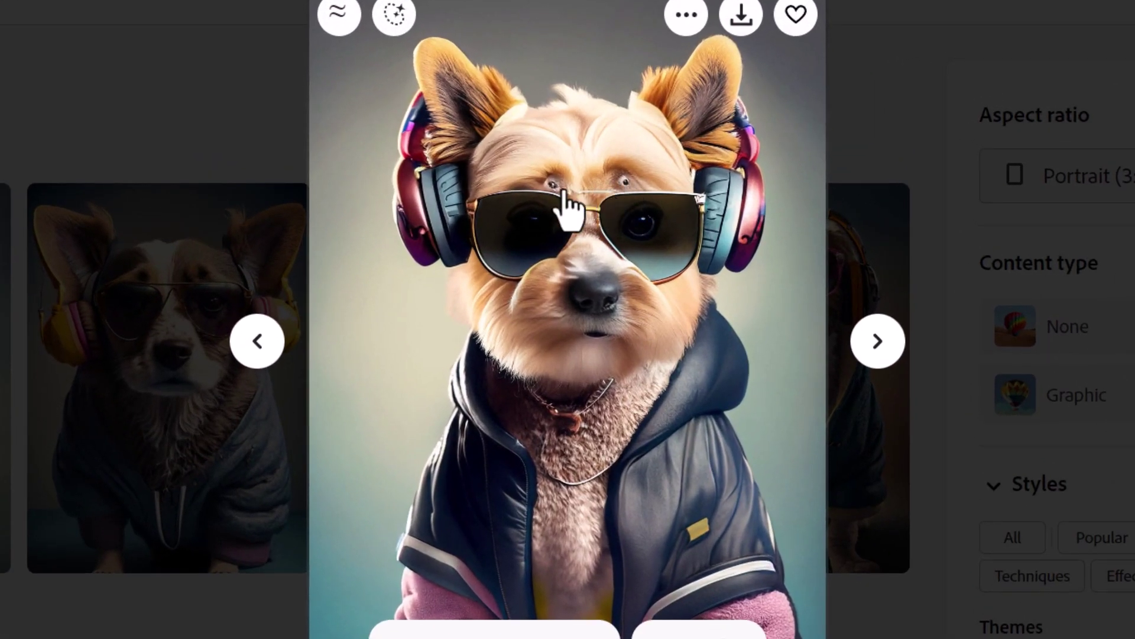
pyautogui.press('Escape')
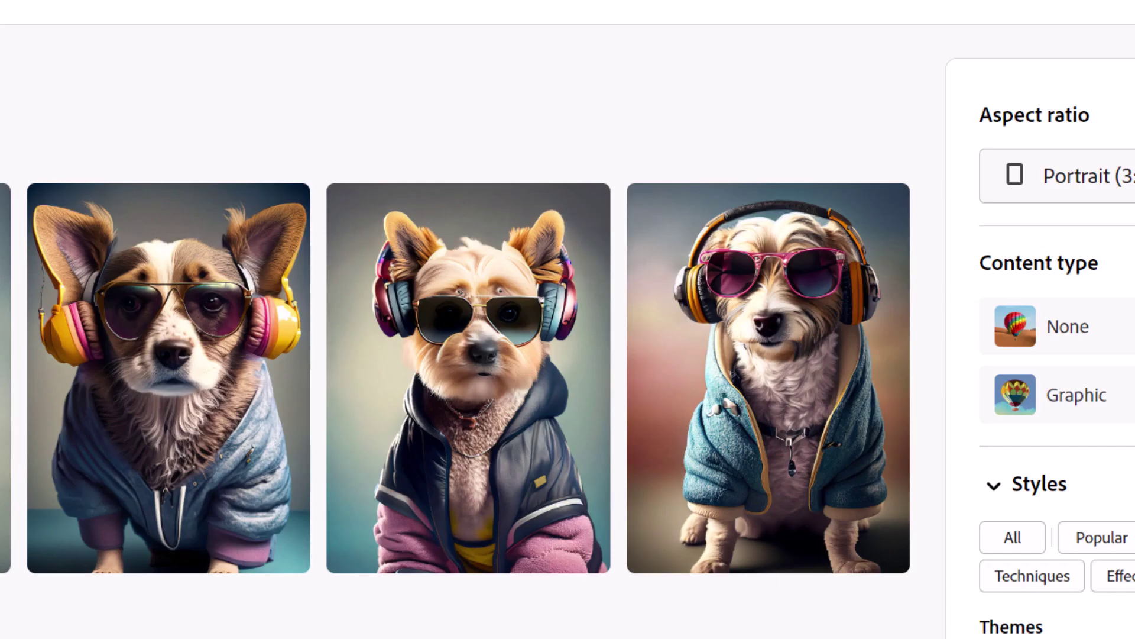
pyautogui.click(6, 379)
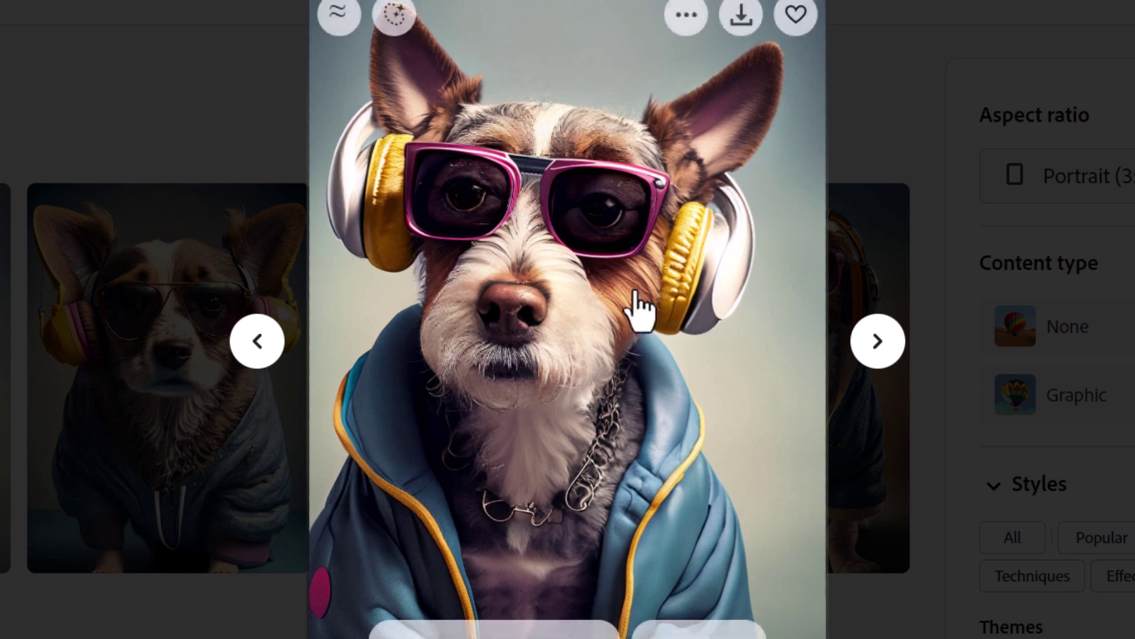
pyautogui.click(140, 403)
pyautogui.click(142, 400)
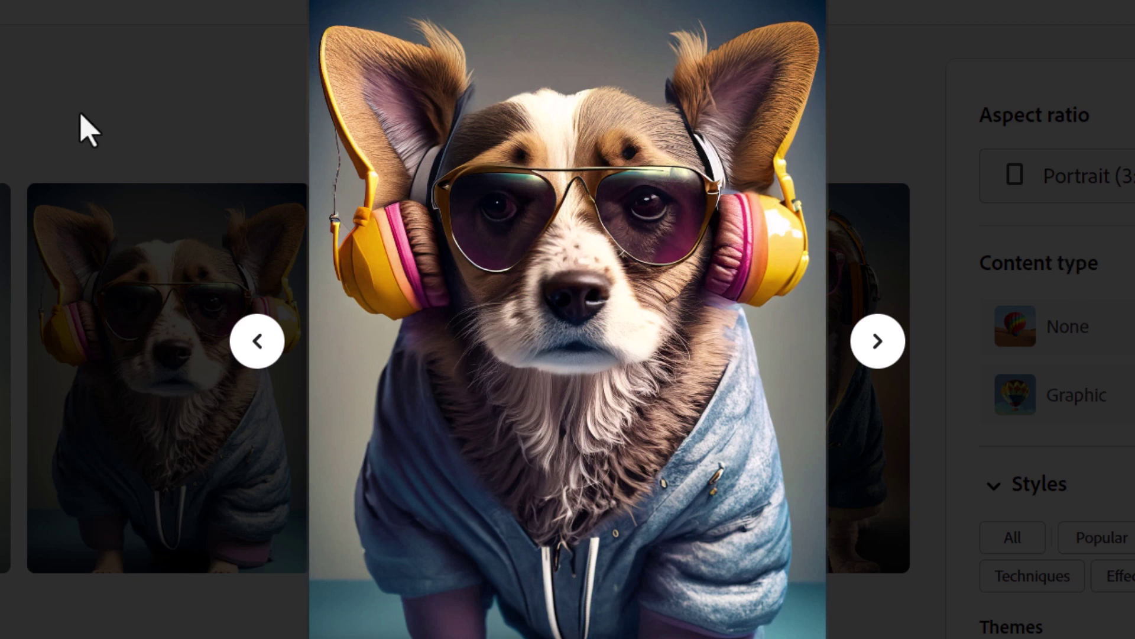
pyautogui.moveTo(730, 329)
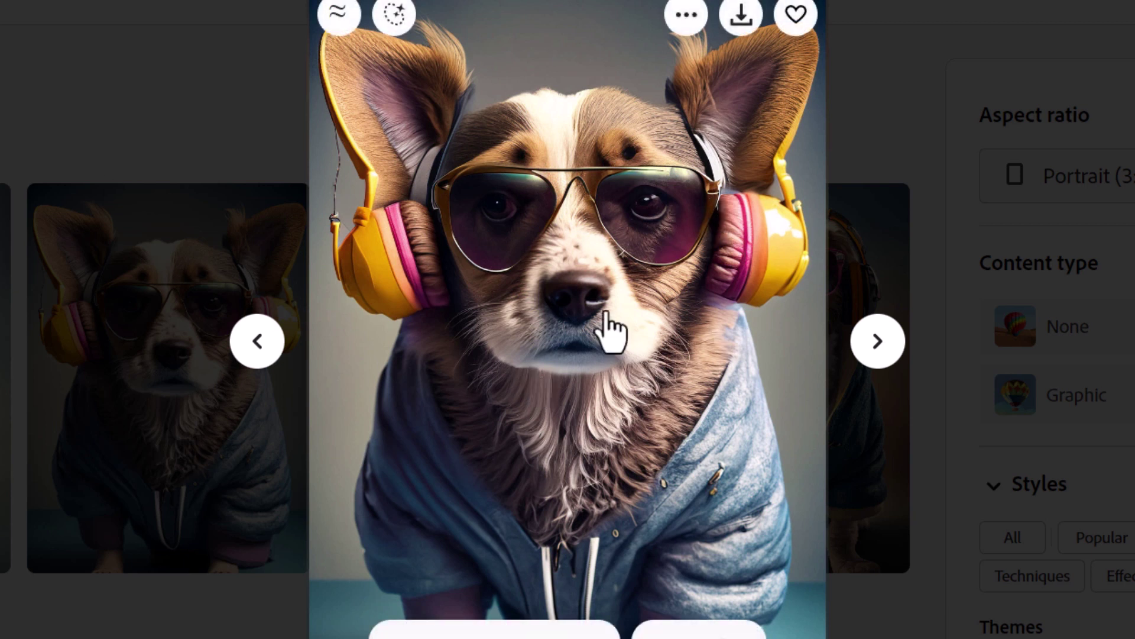
pyautogui.click(203, 131)
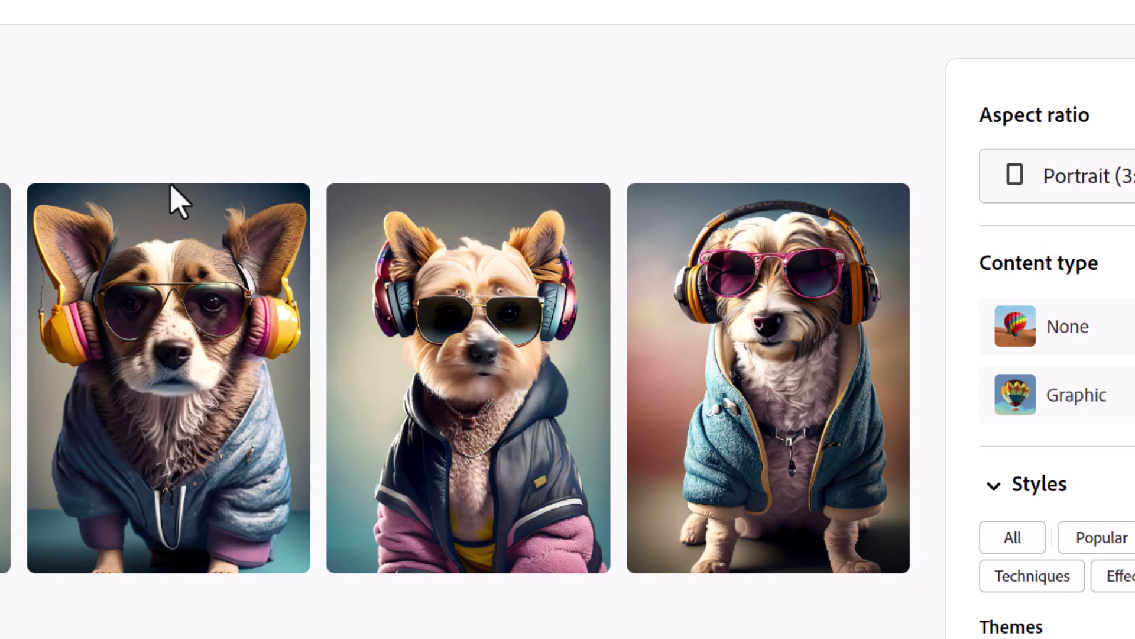
pyautogui.click(844, 345)
pyautogui.click(178, 122)
pyautogui.click(167, 274)
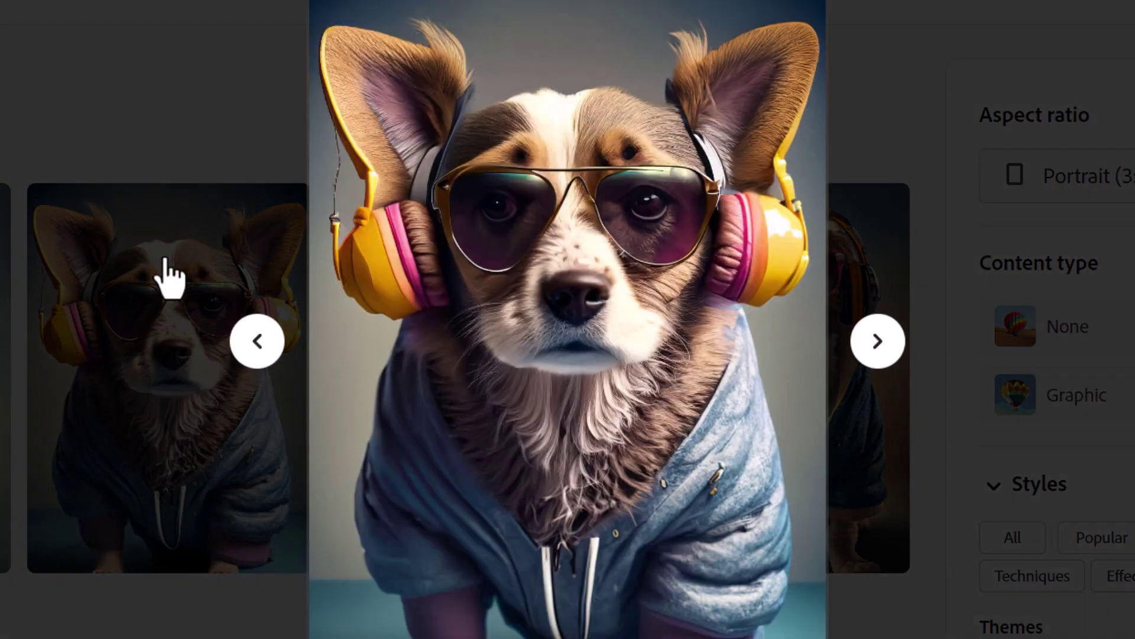
pyautogui.click(172, 140)
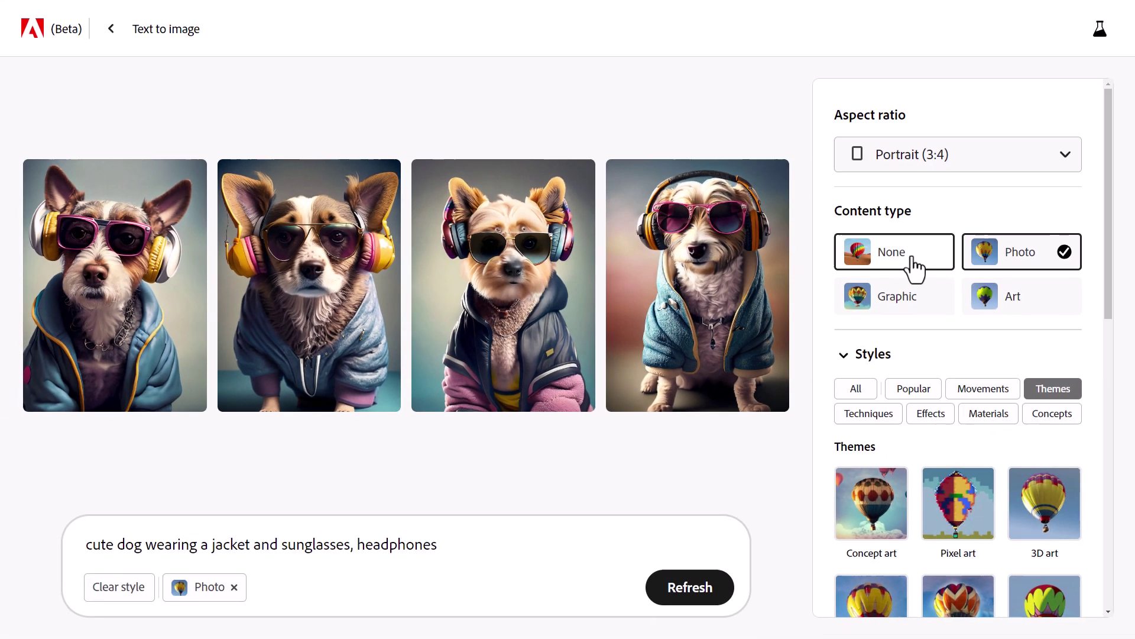
# Step: Switch the content type to None and add the Pixel art theme to the dog prompt
pyautogui.click(983, 290)
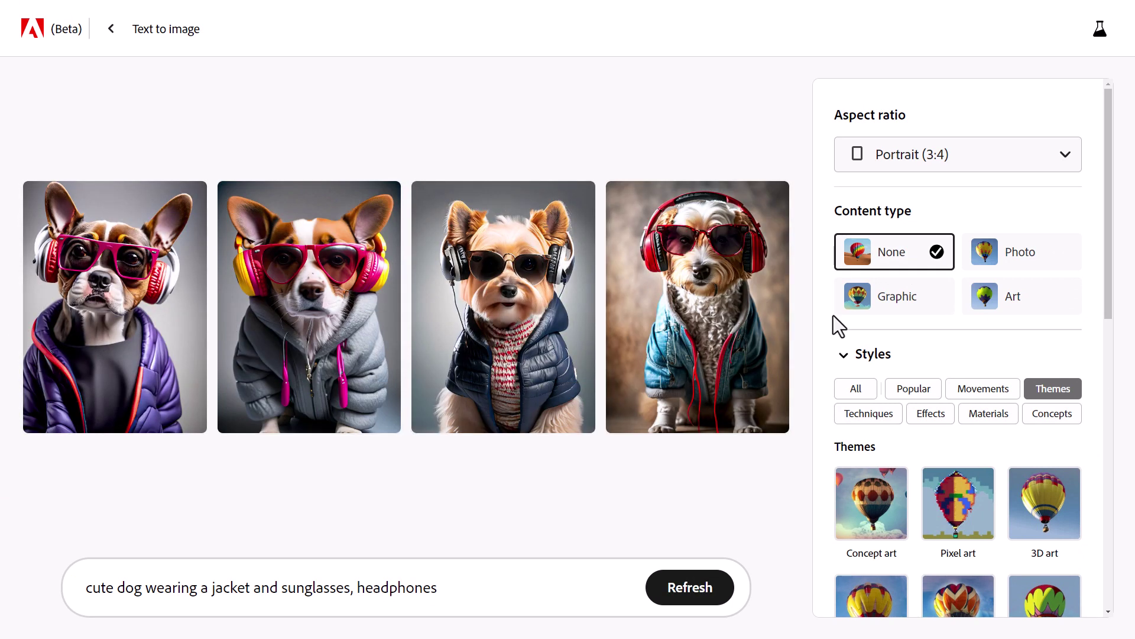
pyautogui.scroll(-1, 880, 370)
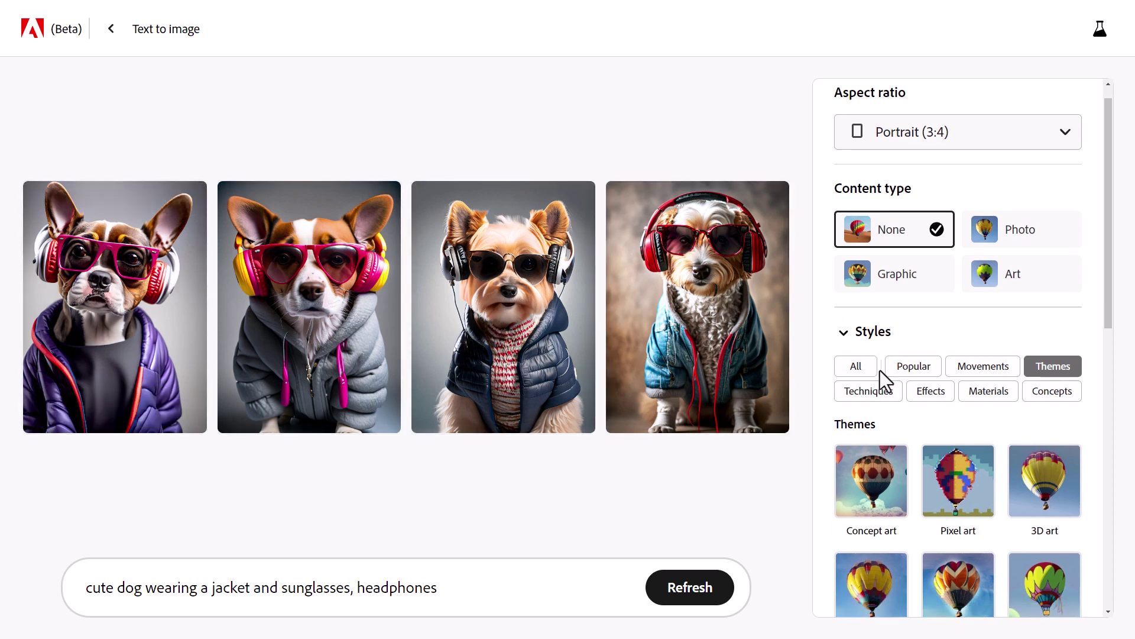
pyautogui.scroll(-2, 880, 370)
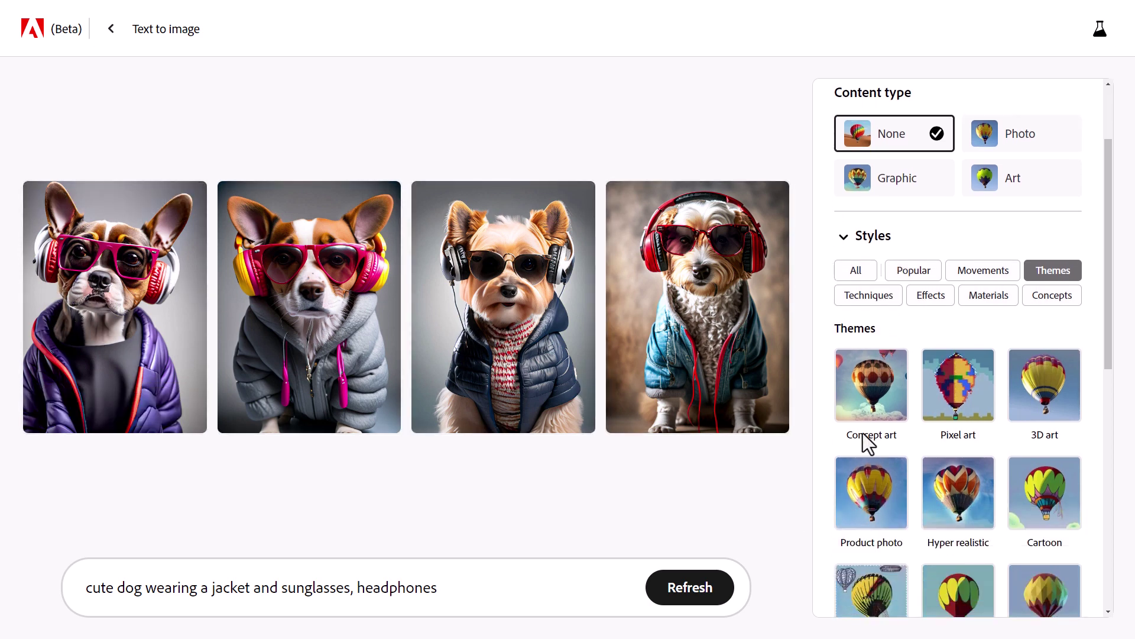
pyautogui.click(950, 402)
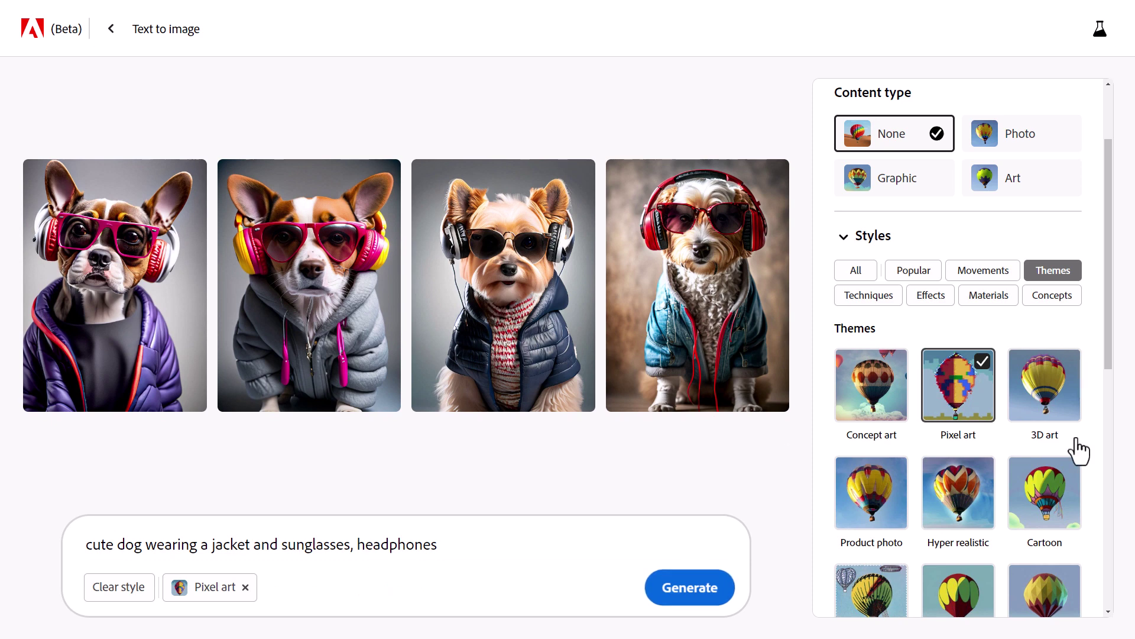
# Step: Set the lighting to Studio lighting and the composition to Close up, and generate the dog images
pyautogui.scroll(-10, 1077, 451)
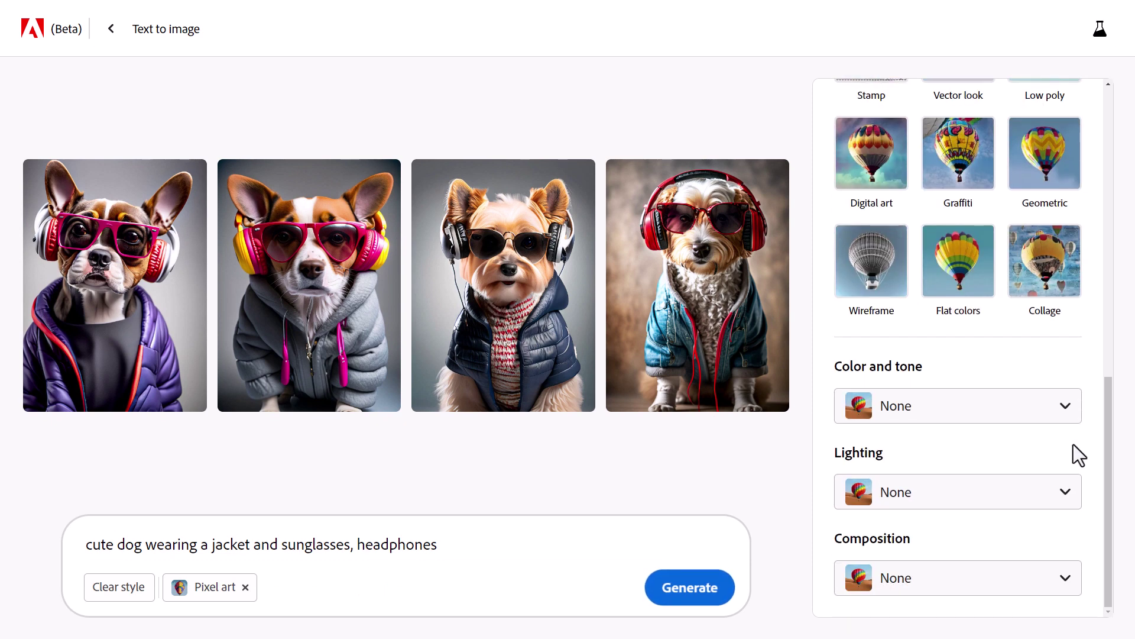
pyautogui.click(1026, 500)
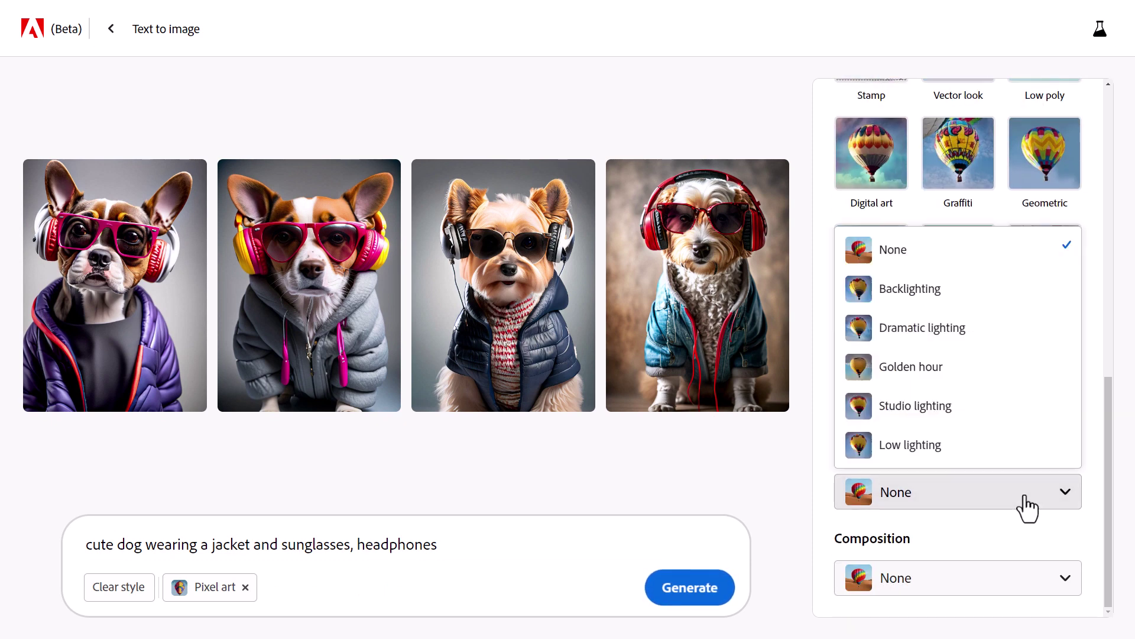
pyautogui.click(909, 414)
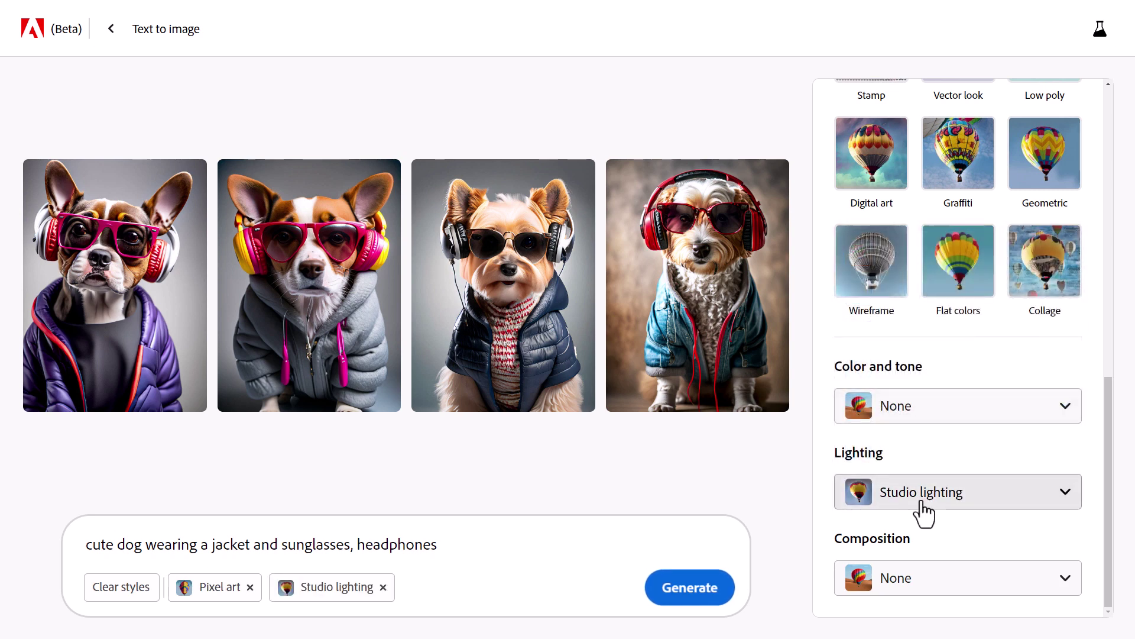
pyautogui.click(946, 591)
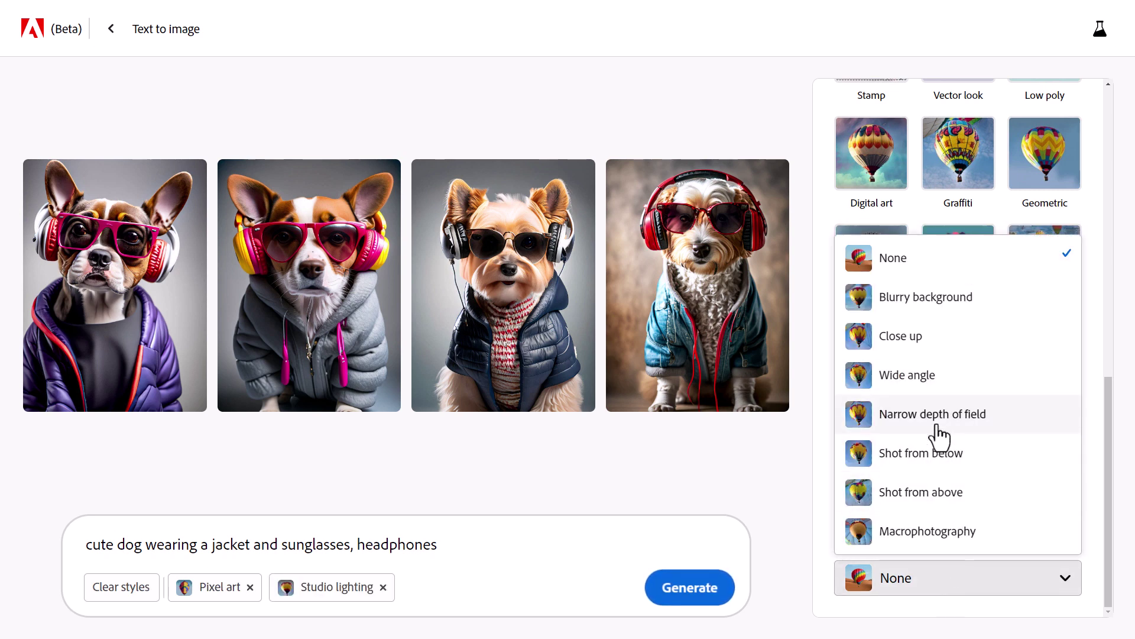
pyautogui.click(929, 349)
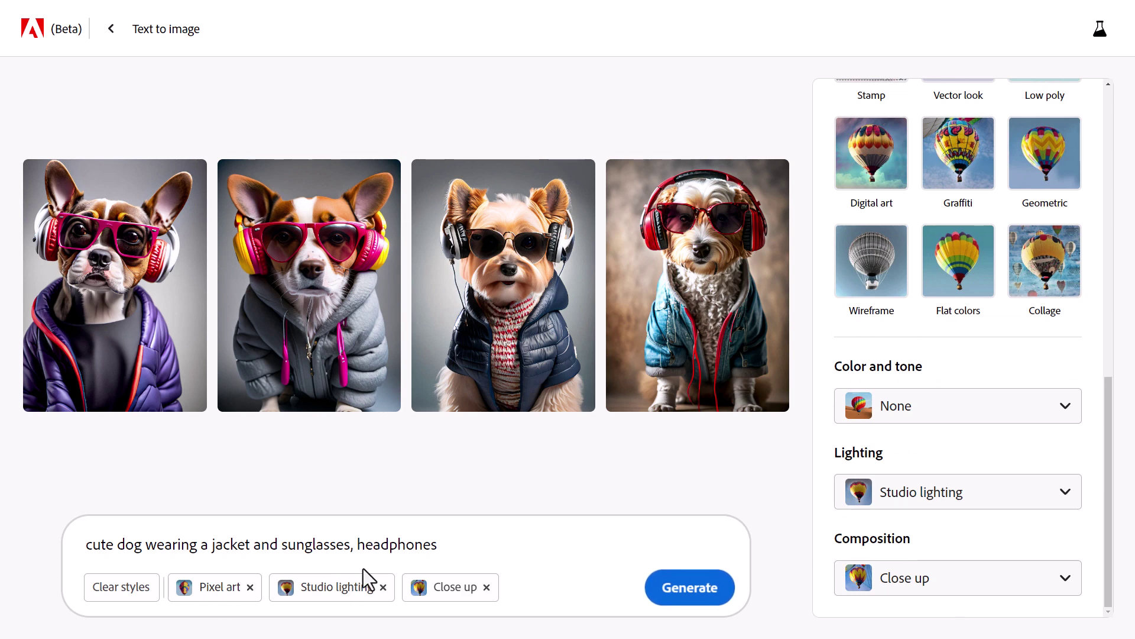
pyautogui.click(704, 588)
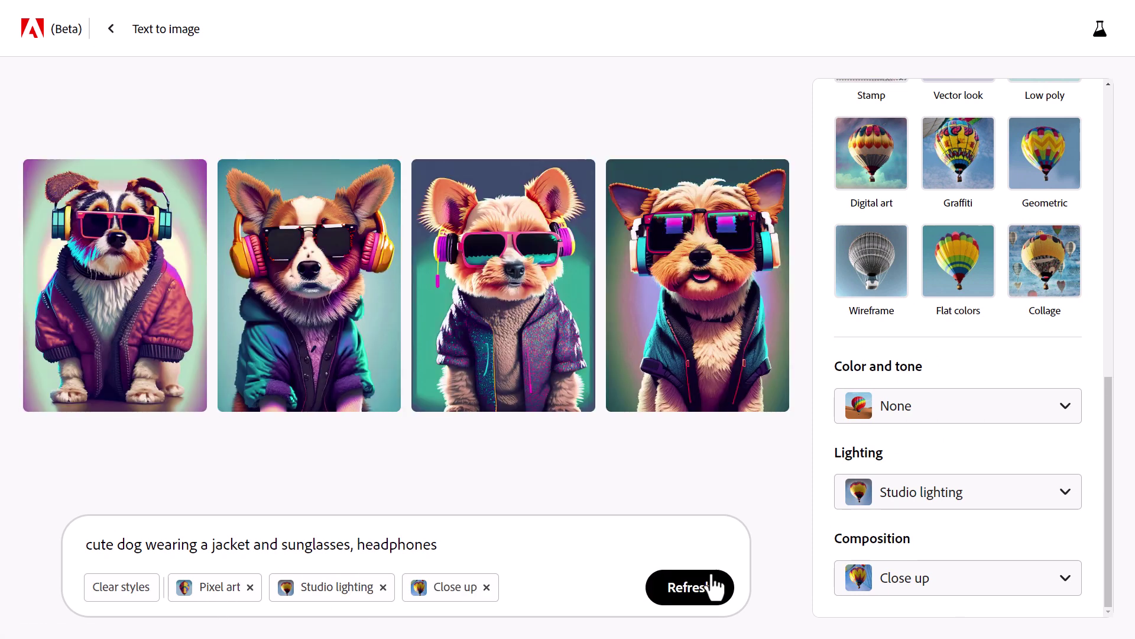
# Step: Browse the first three Pixel art dog images in enlarged preview
pyautogui.click(136, 347)
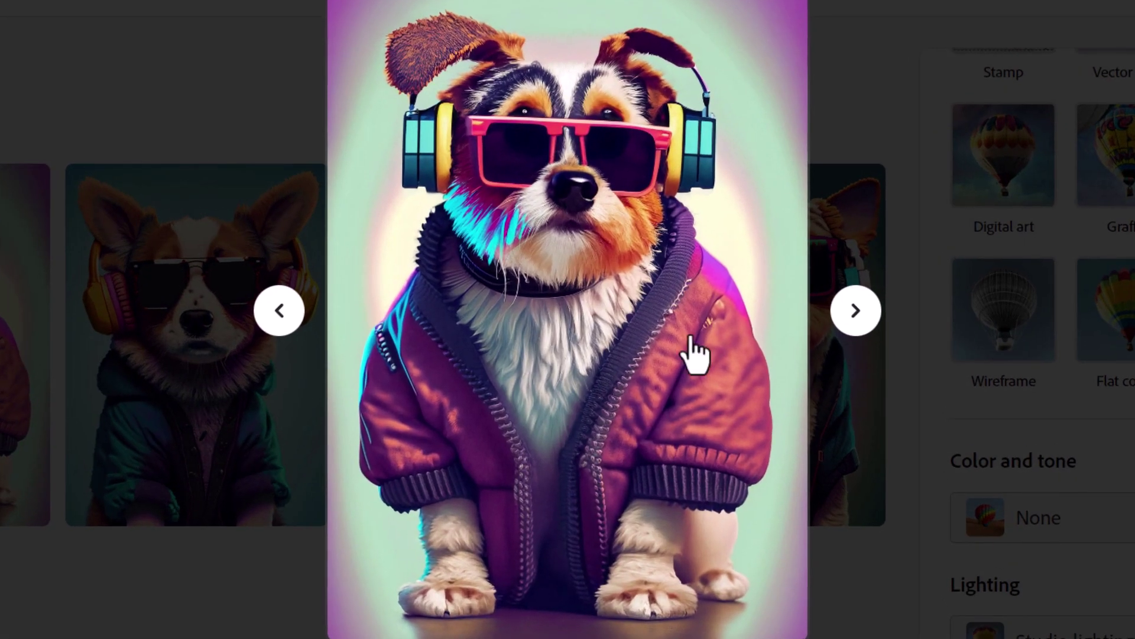
pyautogui.click(856, 311)
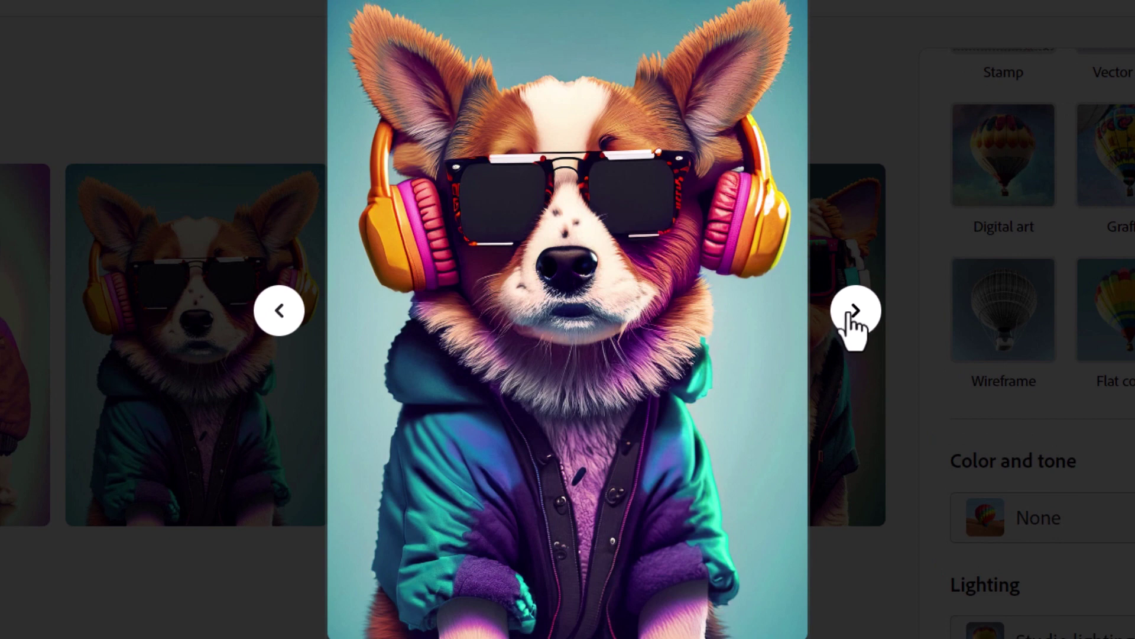
pyautogui.click(850, 316)
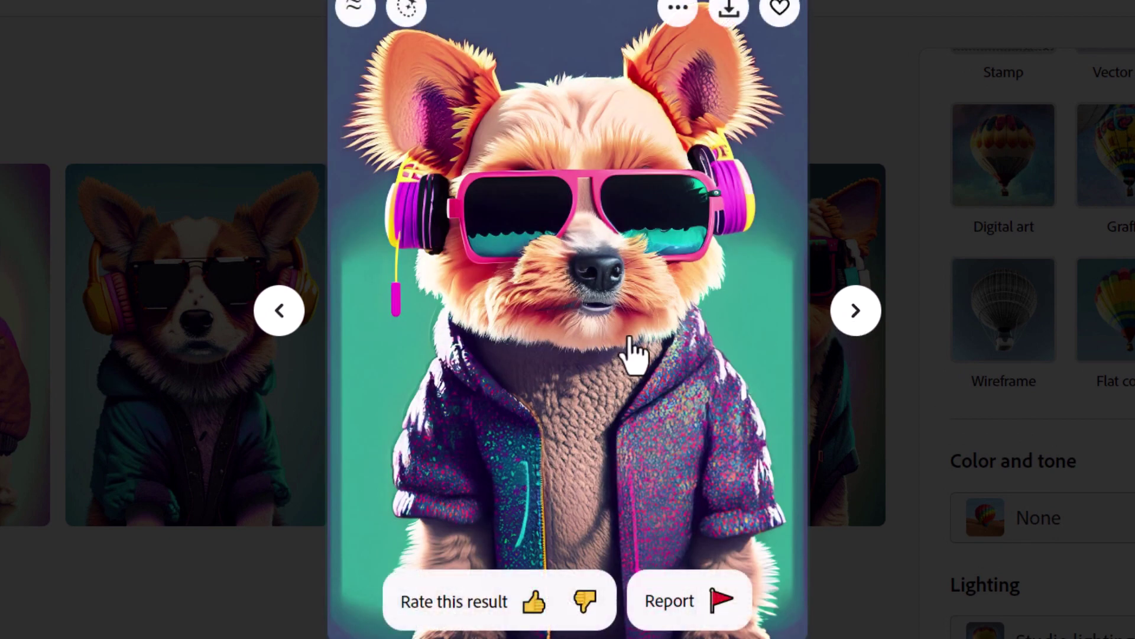
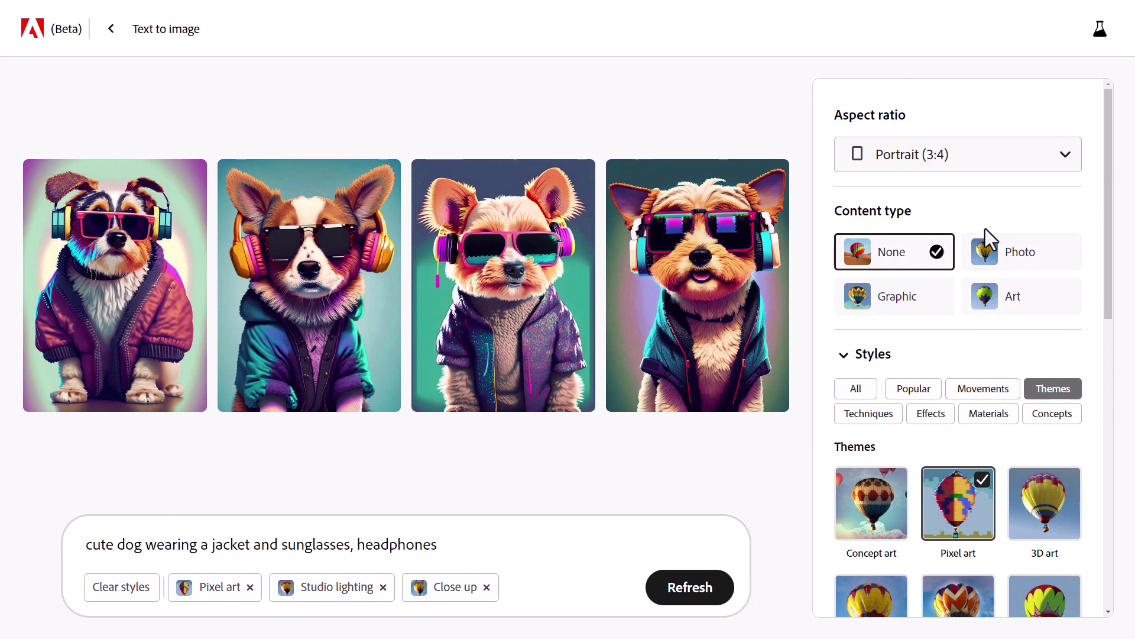
# Step: Add the Antique photo effect and remove the Pixel art style from the prompt
pyautogui.scroll(-4, 1082, 375)
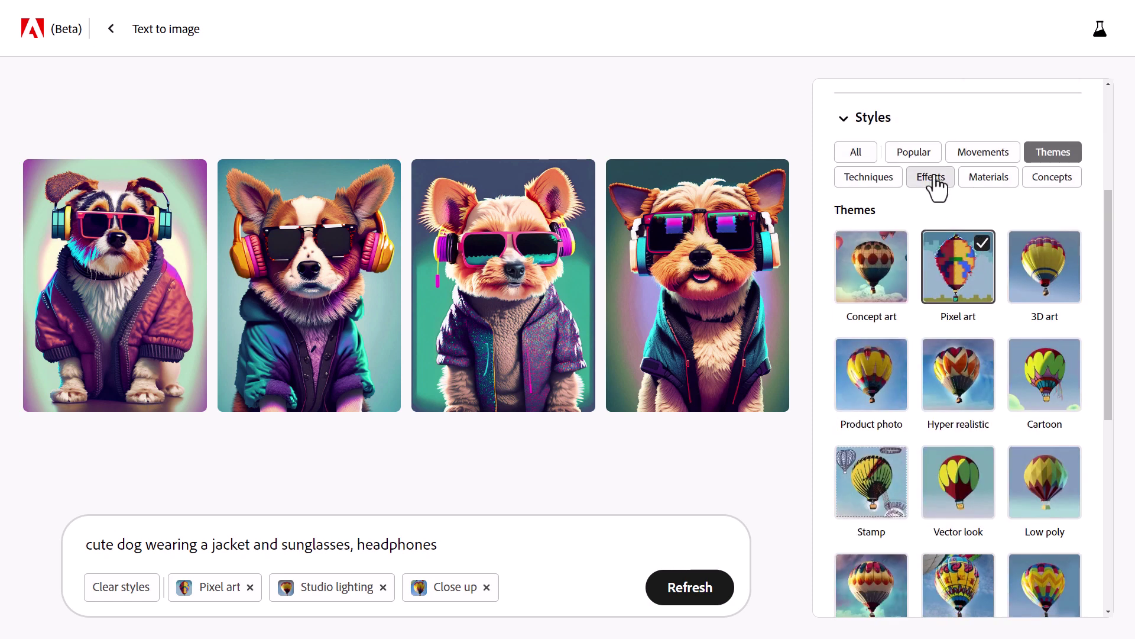
pyautogui.click(933, 180)
pyautogui.click(874, 393)
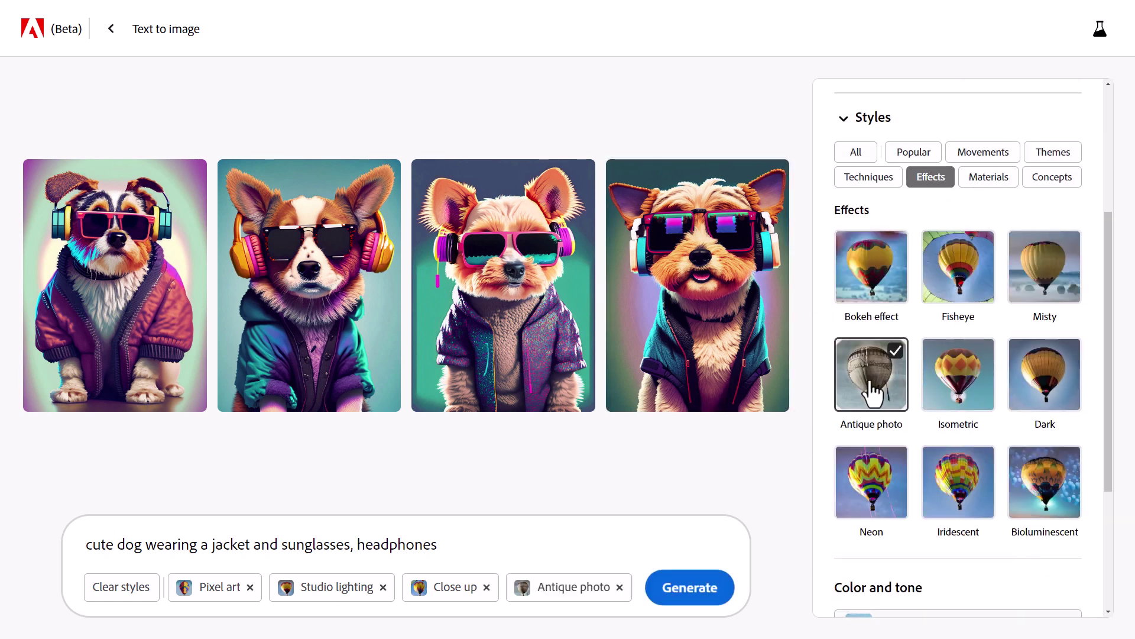
pyautogui.scroll(-2, 1082, 320)
pyautogui.click(250, 588)
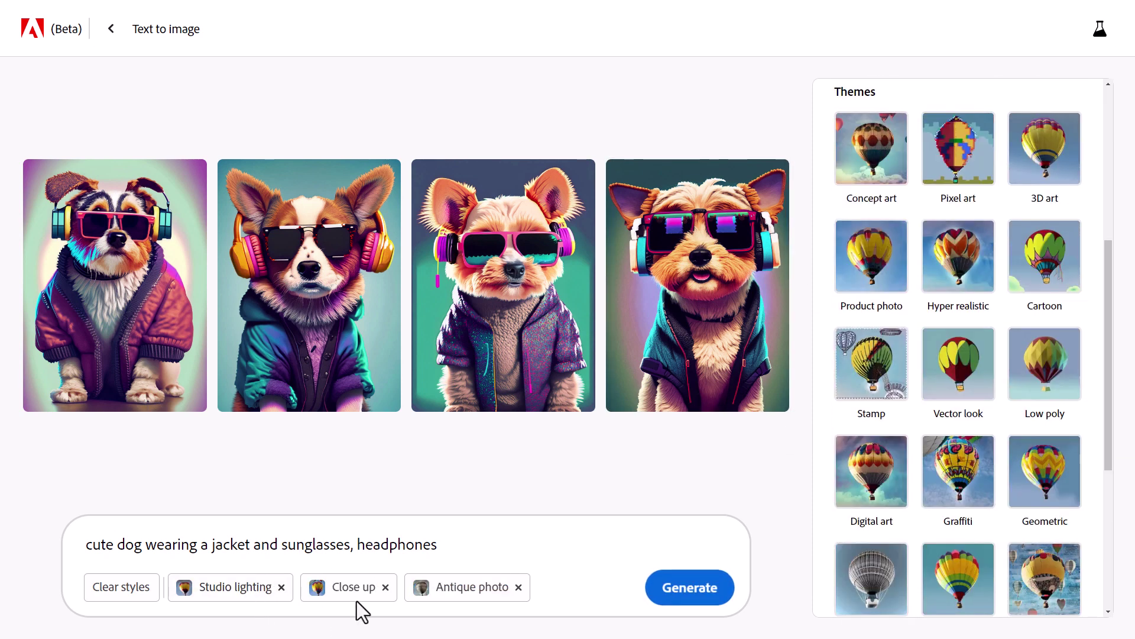
# Step: Add the Fur and Marble material styles and generate the dog images with them
pyautogui.scroll(-3, 913, 421)
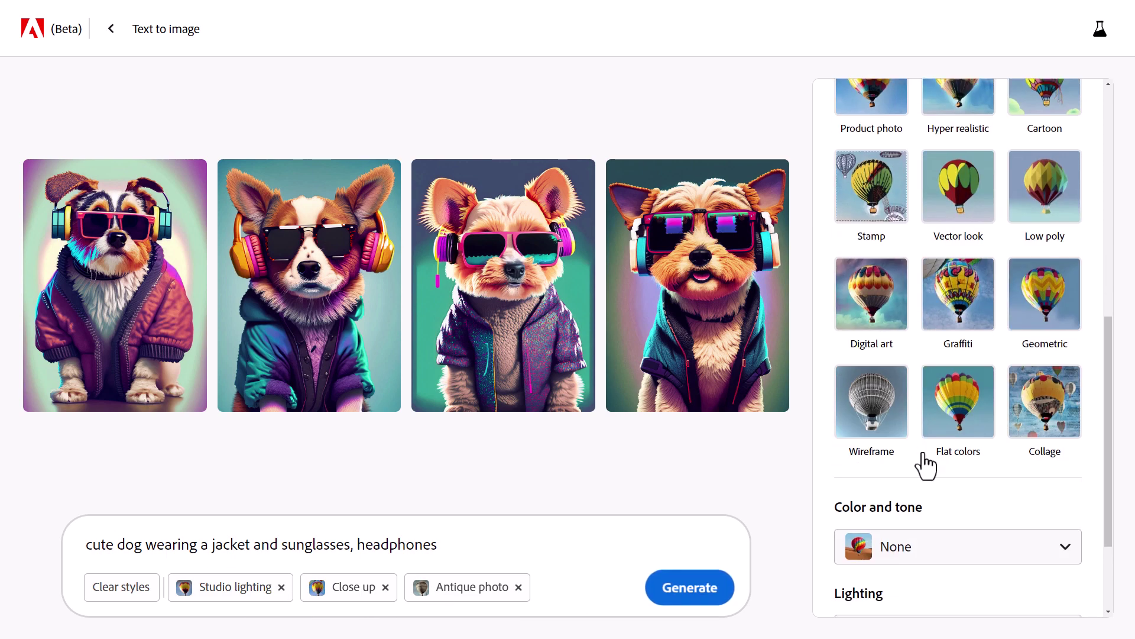
pyautogui.scroll(6, 960, 438)
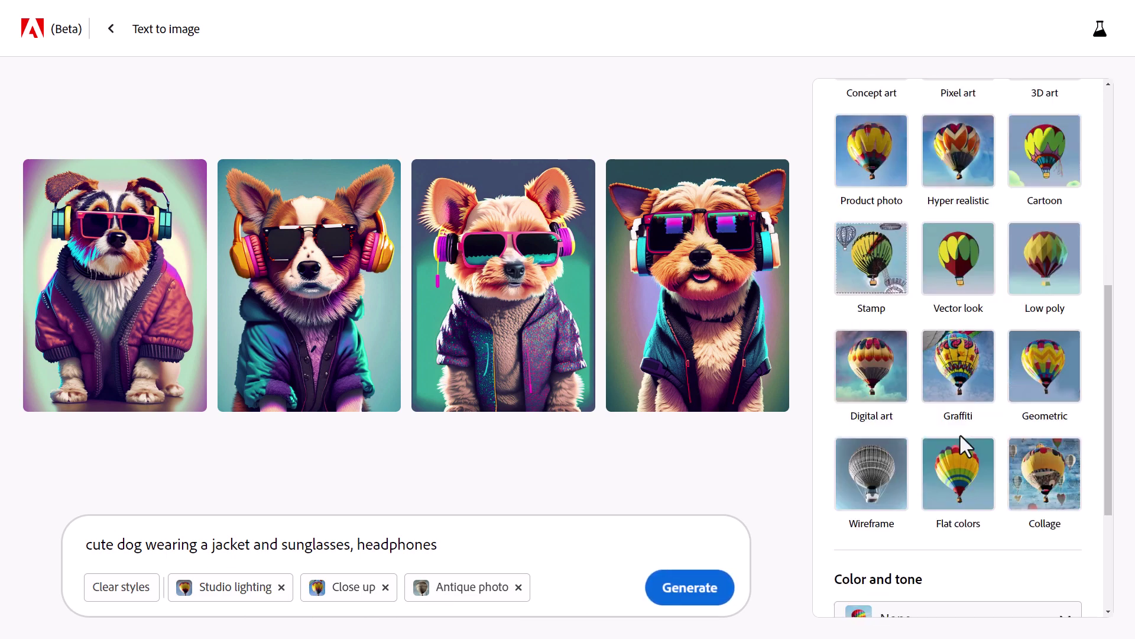
pyautogui.click(1004, 178)
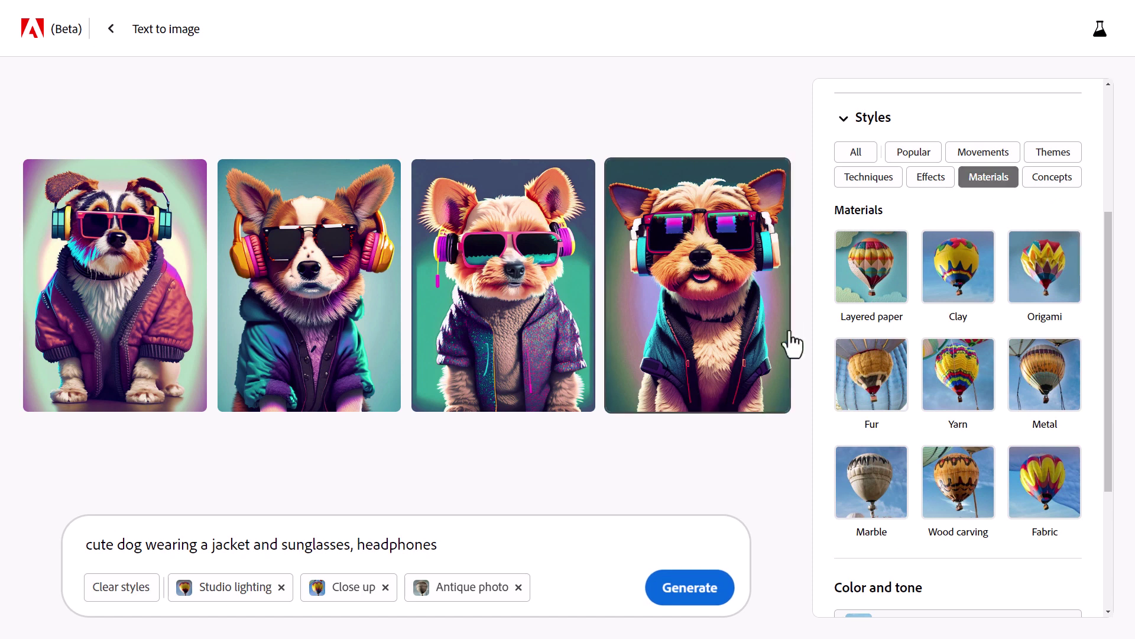
pyautogui.click(884, 384)
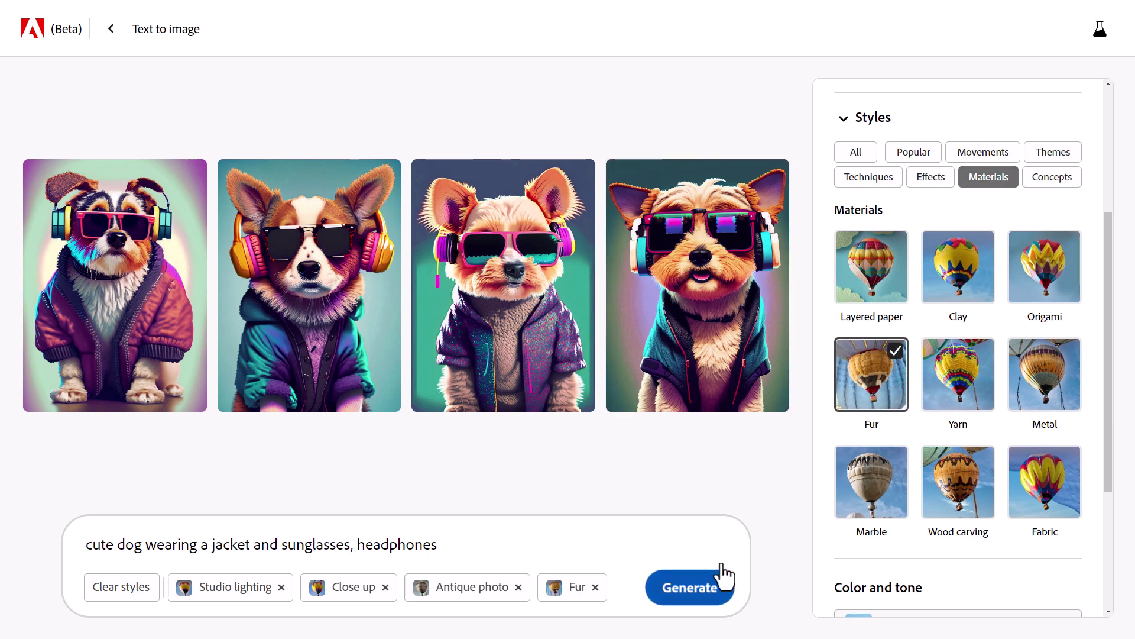
pyautogui.click(876, 509)
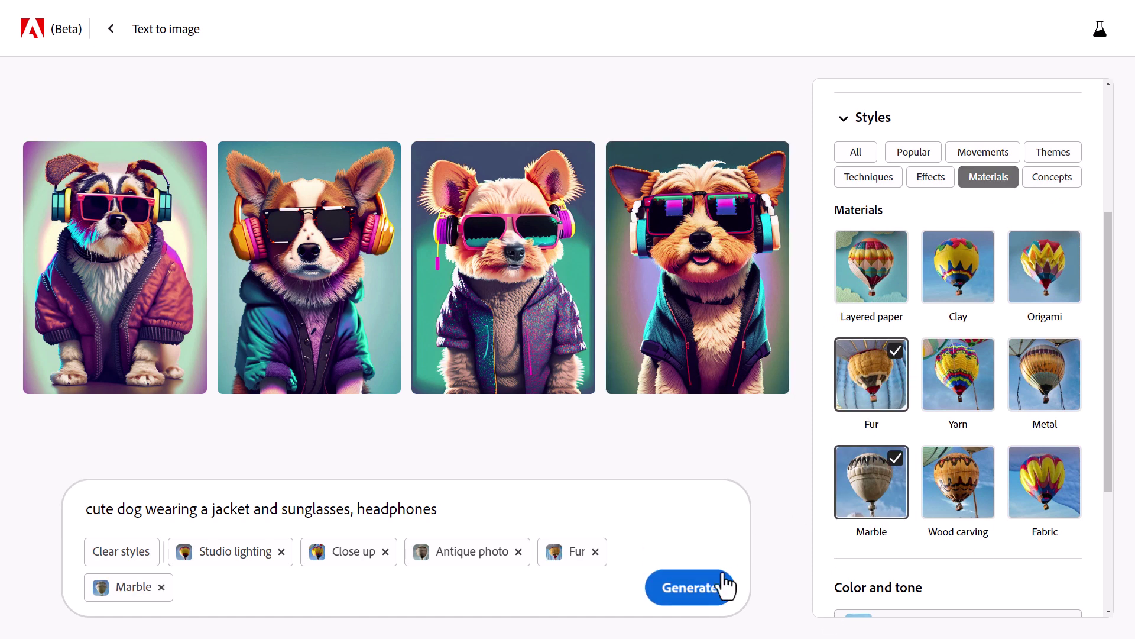
pyautogui.click(690, 594)
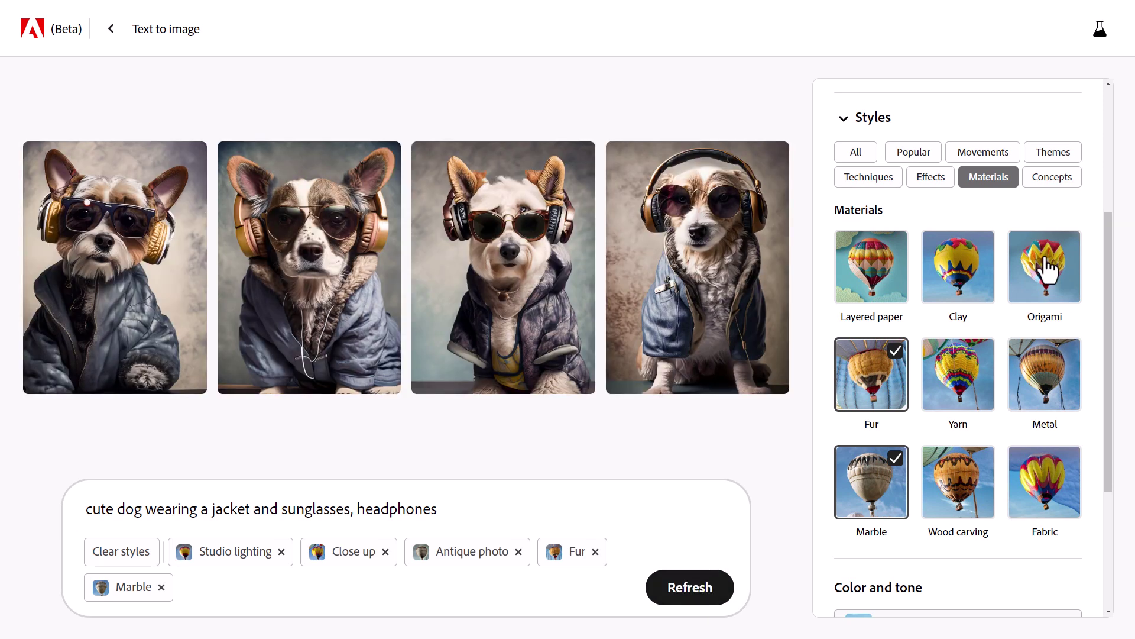
# Step: Browse all four generated dog images with the Fur and Marble styles in enlarged preview, then close the preview
pyautogui.moveTo(139, 275)
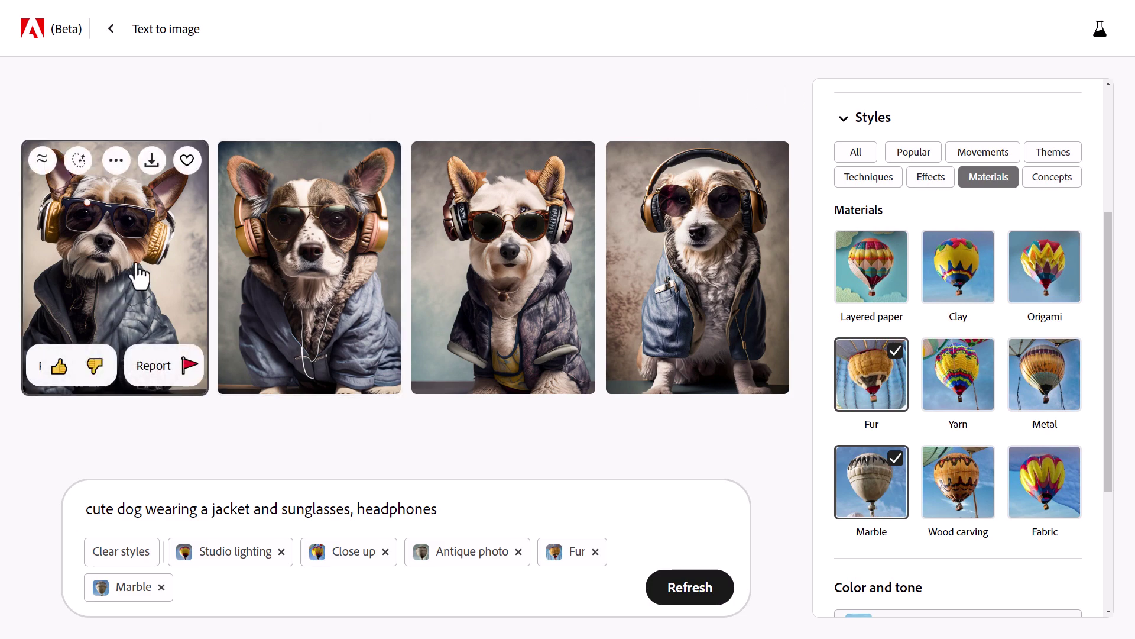
pyautogui.click(149, 189)
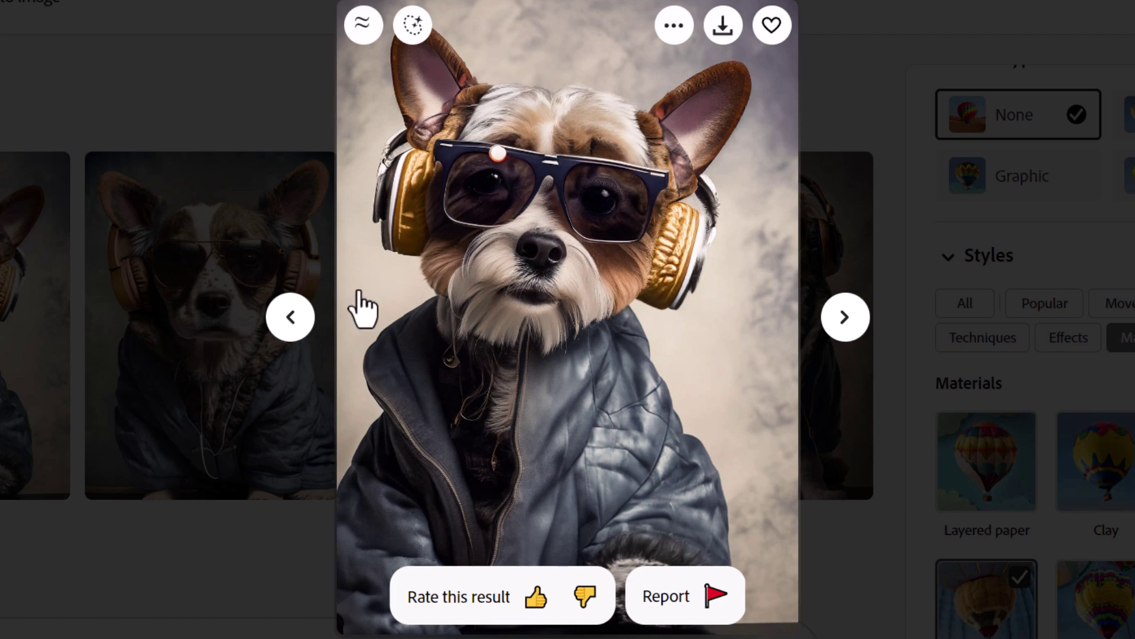
pyautogui.click(850, 331)
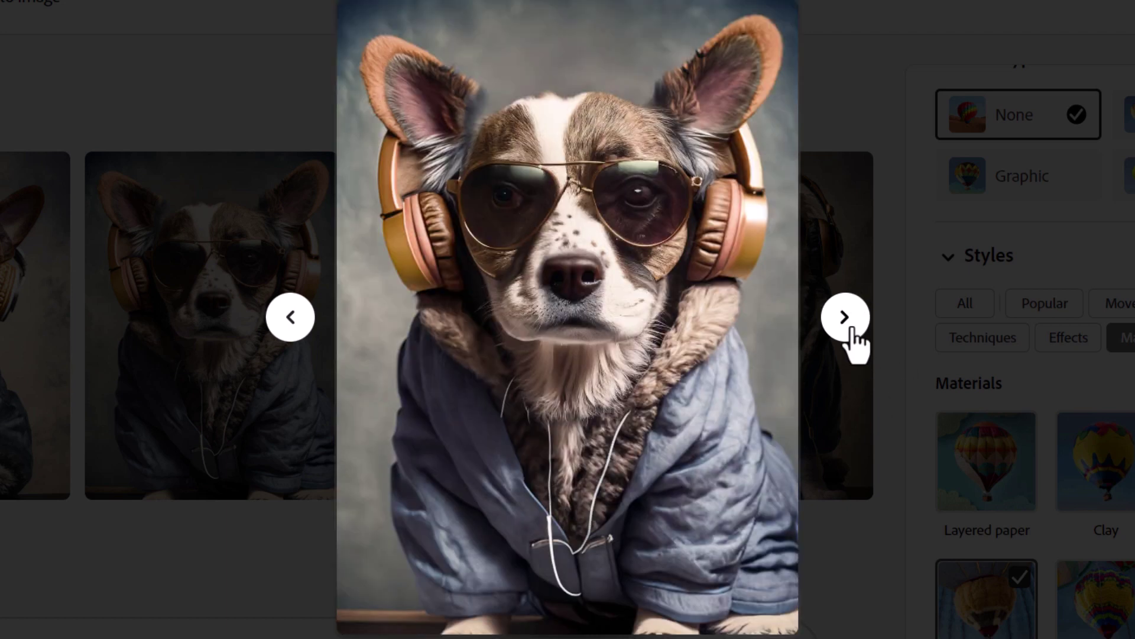
pyautogui.moveTo(626, 292)
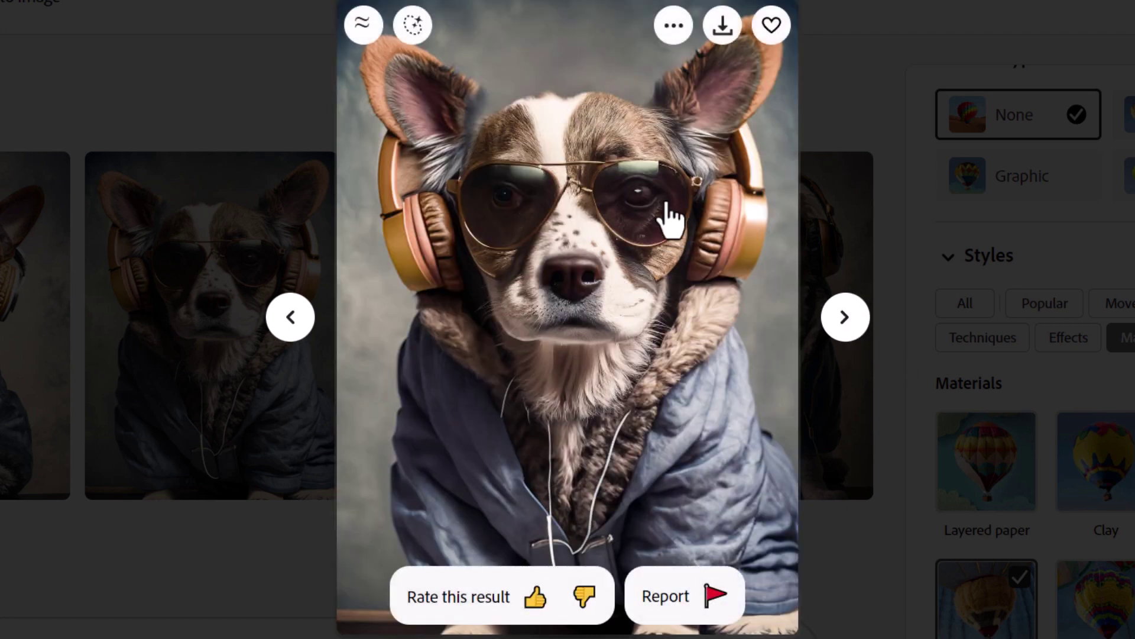
pyautogui.click(854, 325)
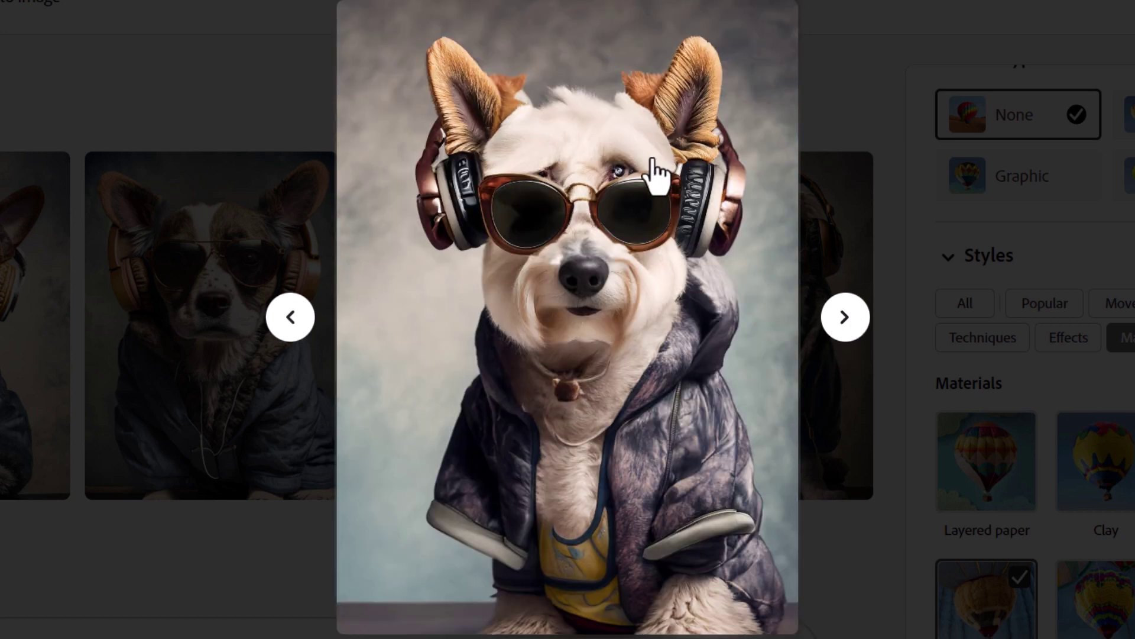
pyautogui.moveTo(626, 223)
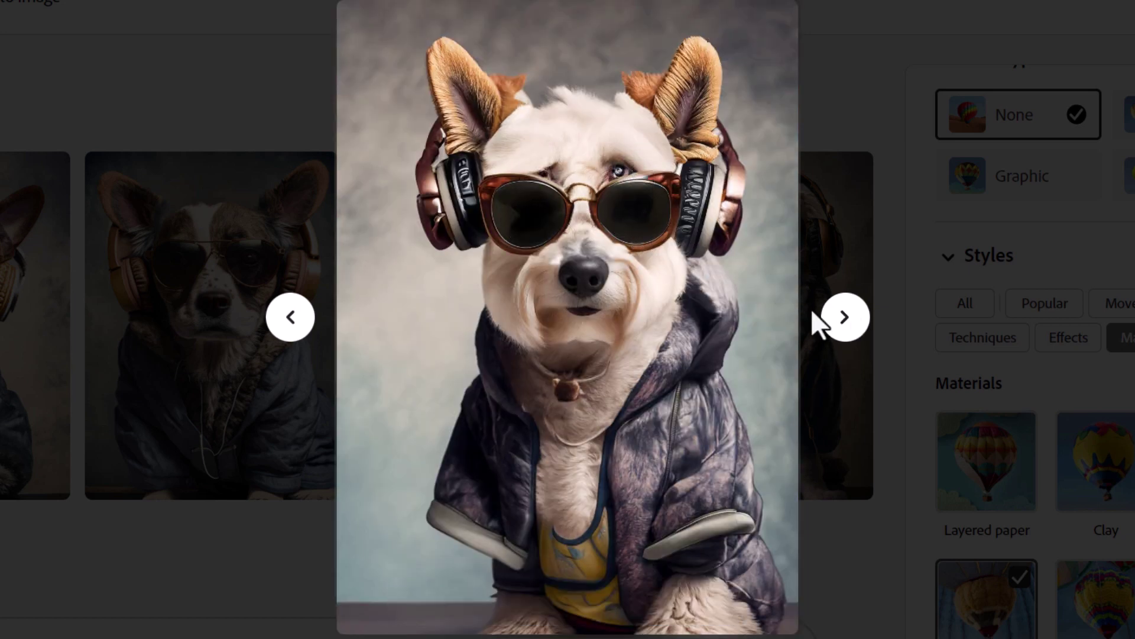
pyautogui.click(846, 317)
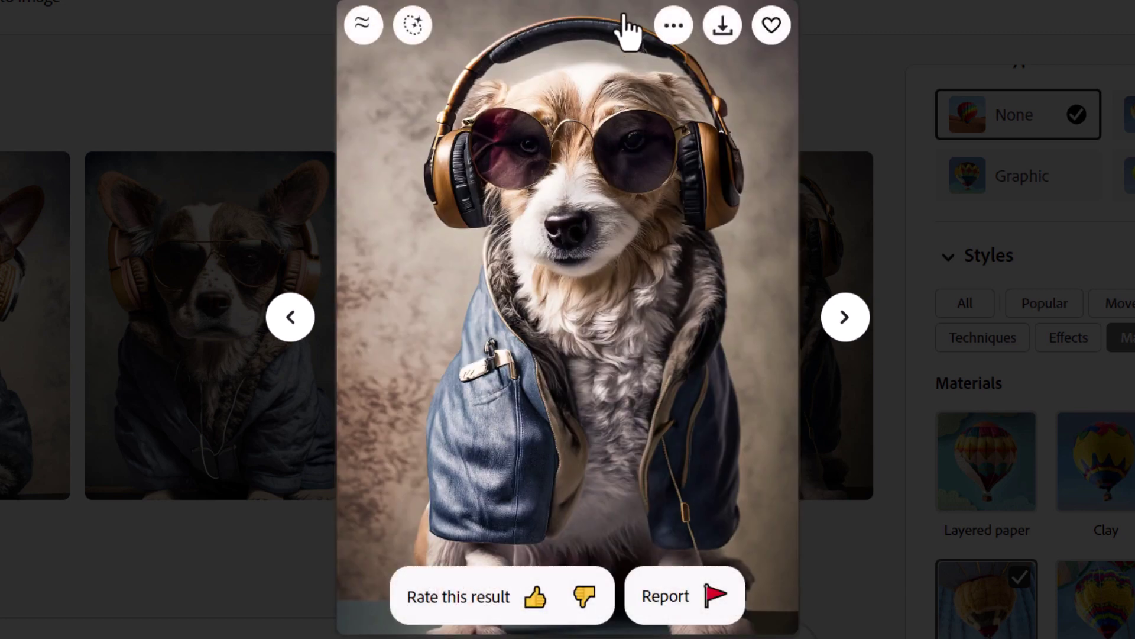
pyautogui.click(877, 2)
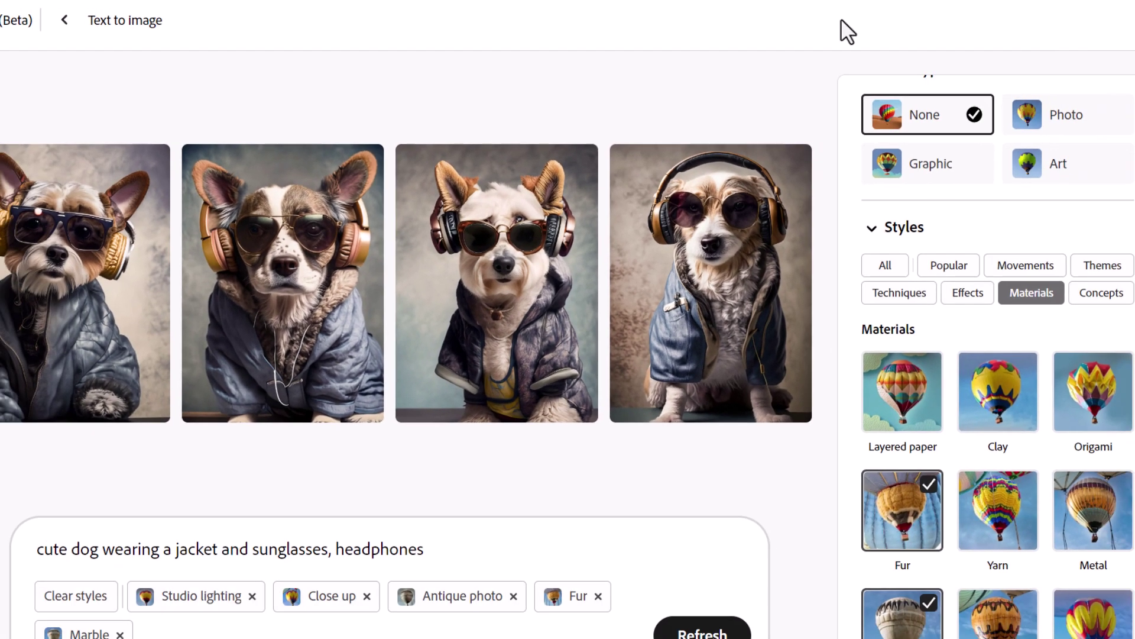
pyautogui.scroll(-5, 840, 458)
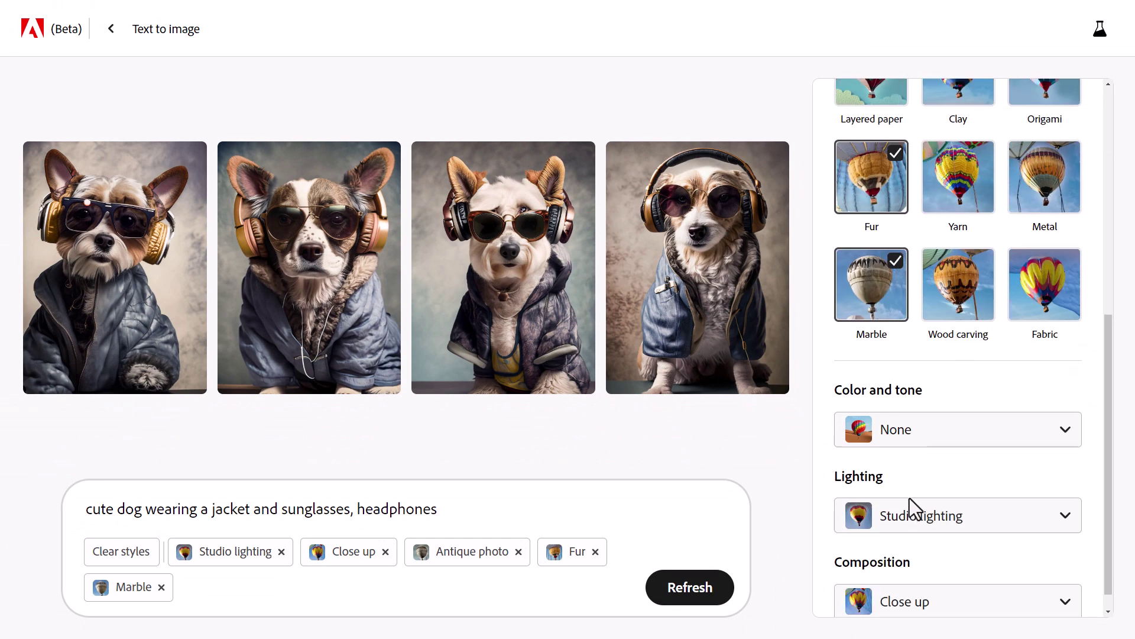
pyautogui.scroll(7, 923, 425)
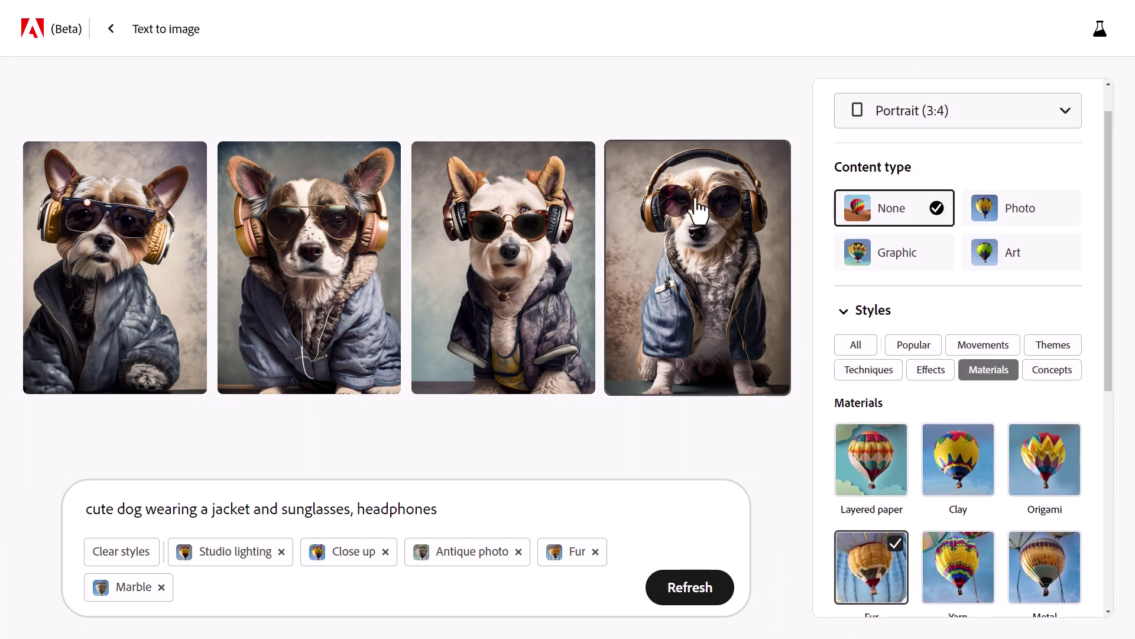